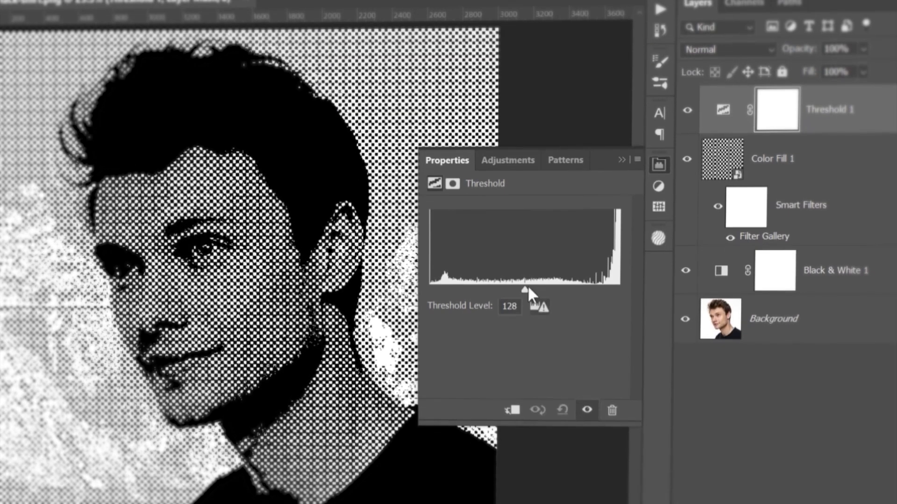
# Preview the halftone effect: lower the threshold, raise blur from 2.8 to 5.6, and adjust the black point
pyautogui.moveTo(528, 280); pyautogui.dragTo(432, 276)
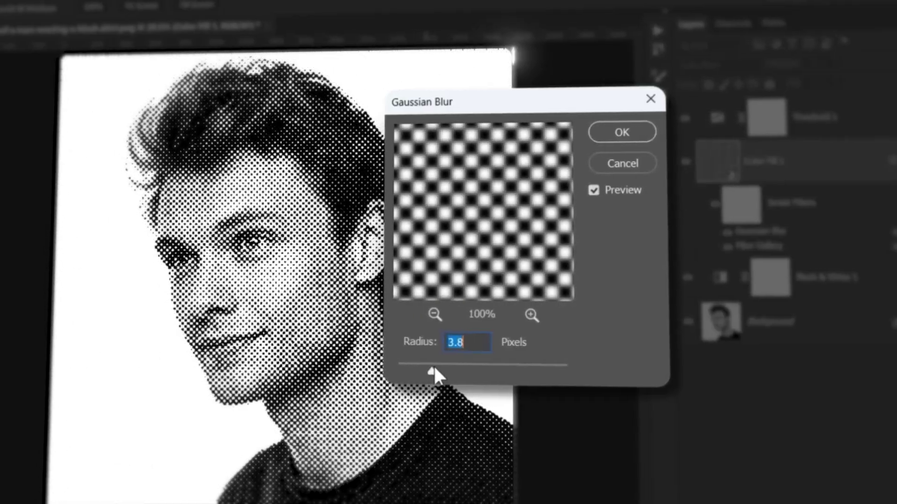
pyautogui.moveTo(433, 365); pyautogui.dragTo(469, 365)
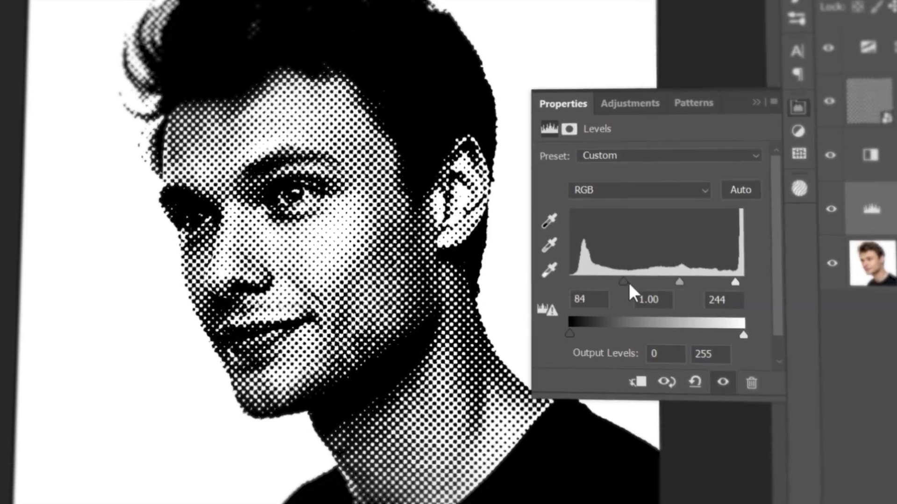
pyautogui.moveTo(629, 285); pyautogui.dragTo(632, 287)
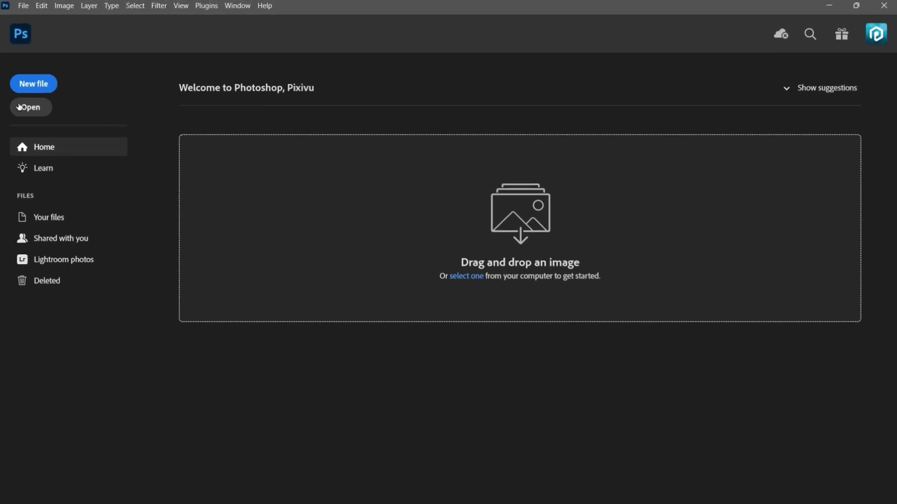
# Open the black-shirt portrait photo as a document
pyautogui.click(19, 107)
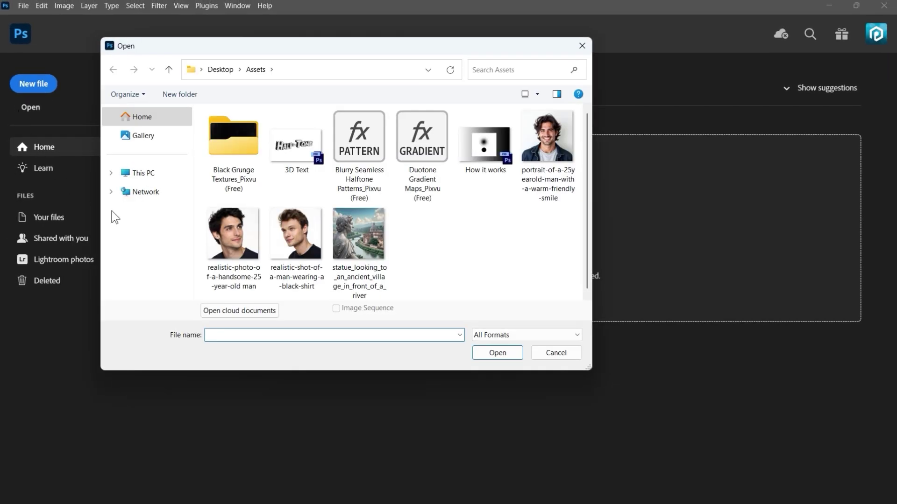
pyautogui.click(294, 248)
pyautogui.doubleClick(301, 247)
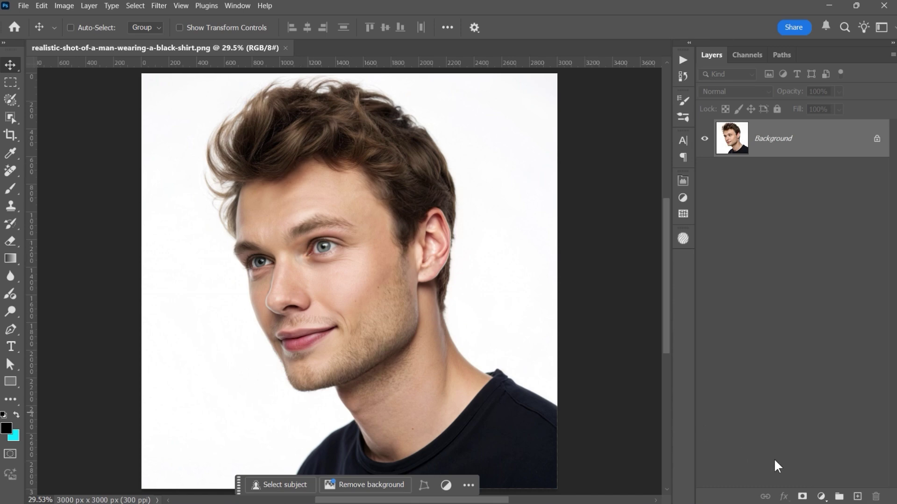
# Add a mid-grey Solid Color fill (brightness 50) and convert it to a smart object
pyautogui.click(821, 496)
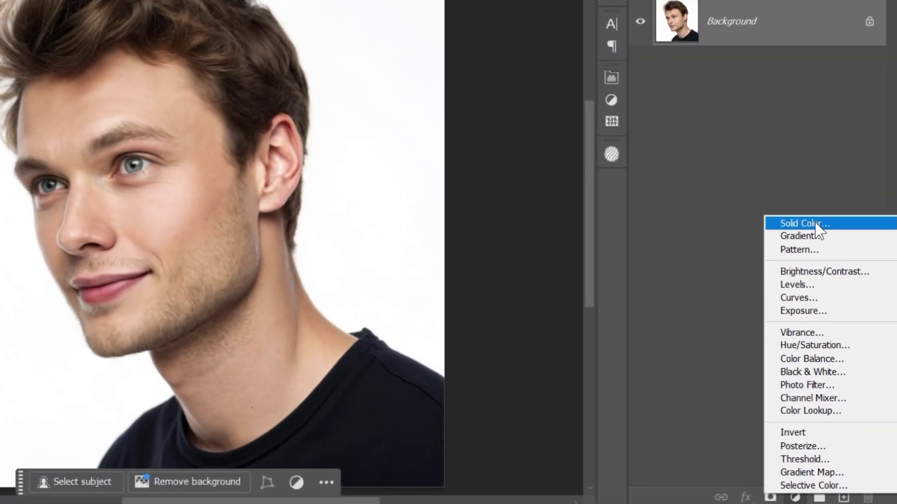
pyautogui.click(818, 228)
pyautogui.click(544, 330)
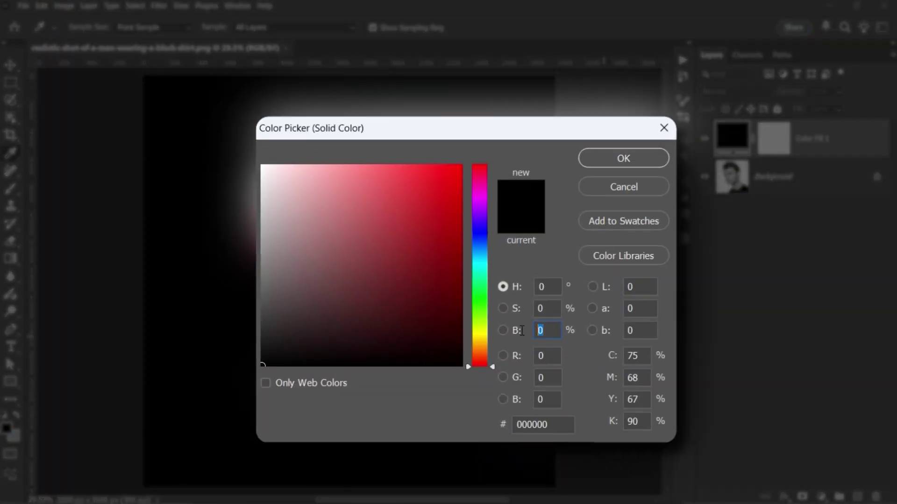
pyautogui.write('50')
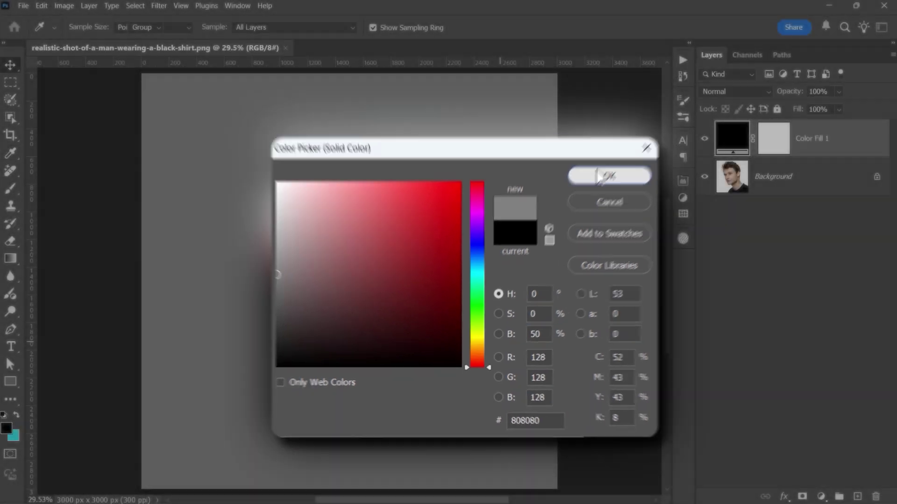
pyautogui.click(611, 159)
pyautogui.rightClick(870, 143)
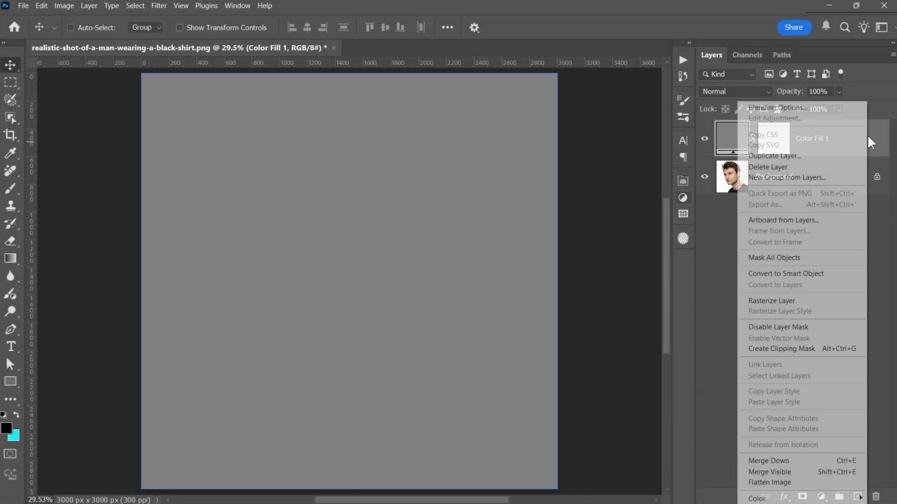
pyautogui.click(832, 275)
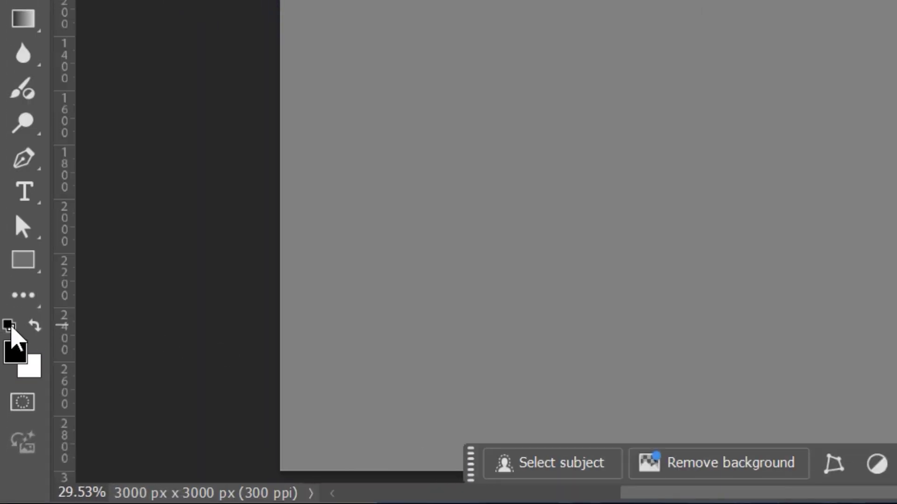
# Apply the Sketch > Halftone Pattern filter at Size 9, Contrast 50, Dot to the grey layer
pyautogui.click(327, 12)
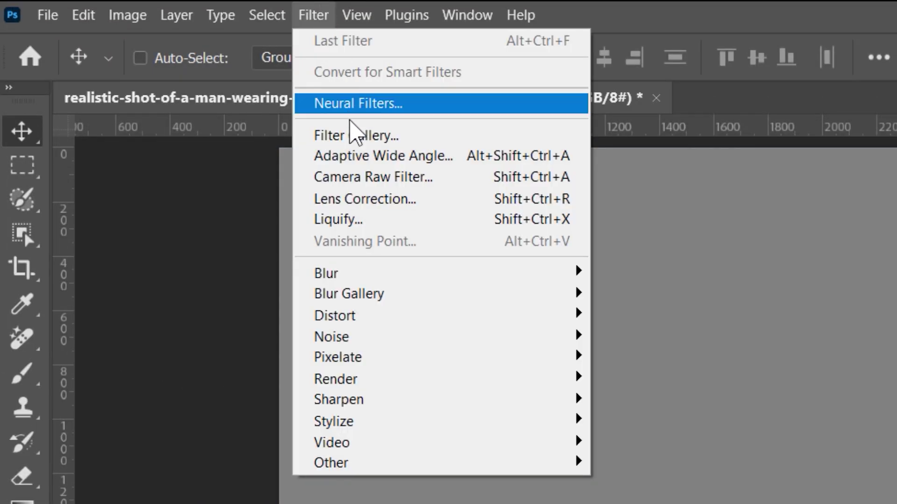
pyautogui.click(353, 136)
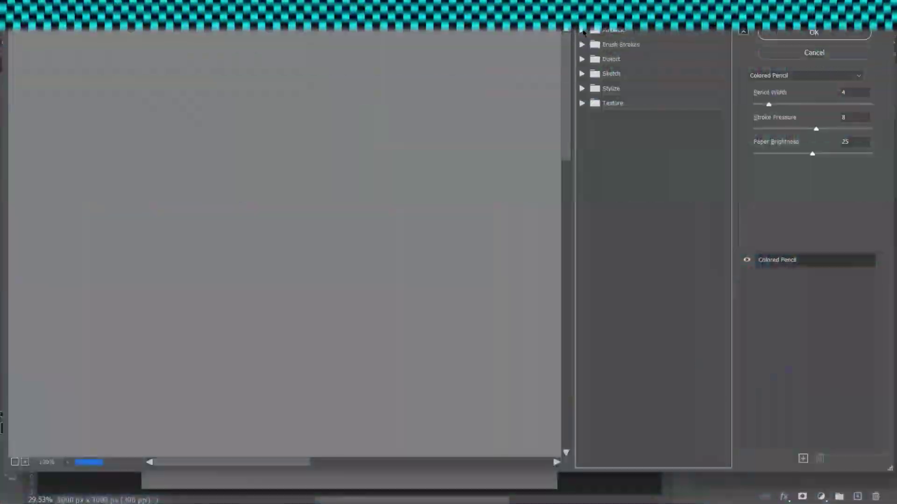
pyautogui.click(581, 74)
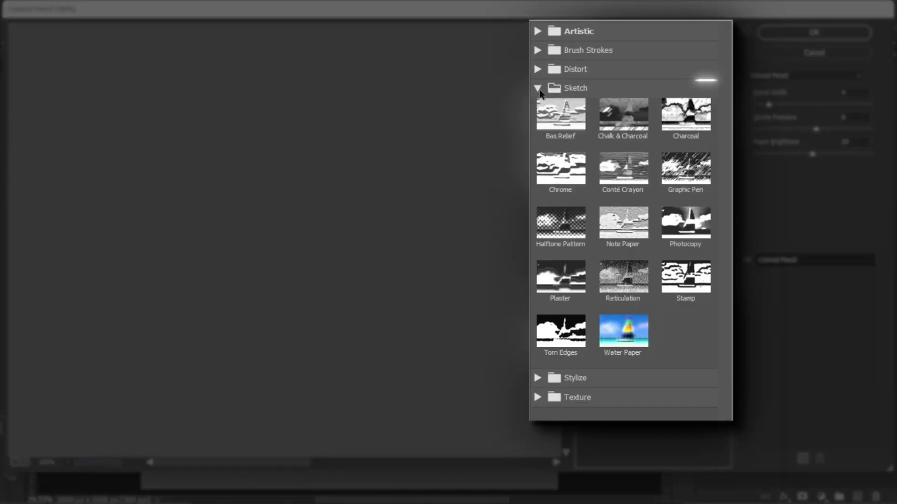
pyautogui.click(566, 226)
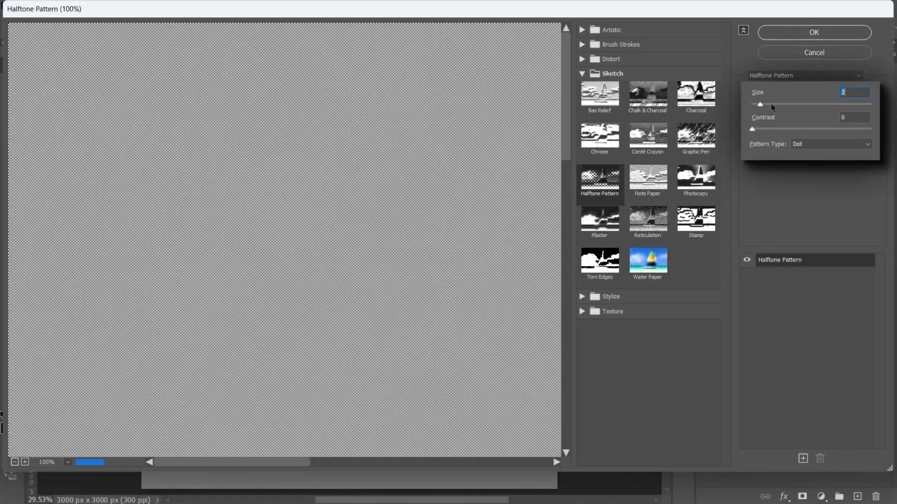
pyautogui.moveTo(753, 105); pyautogui.dragTo(837, 104)
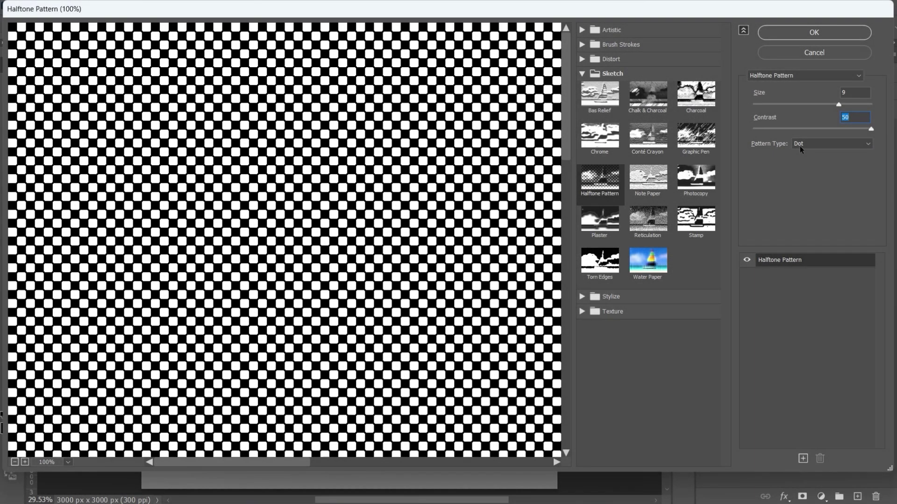
pyautogui.click(796, 32)
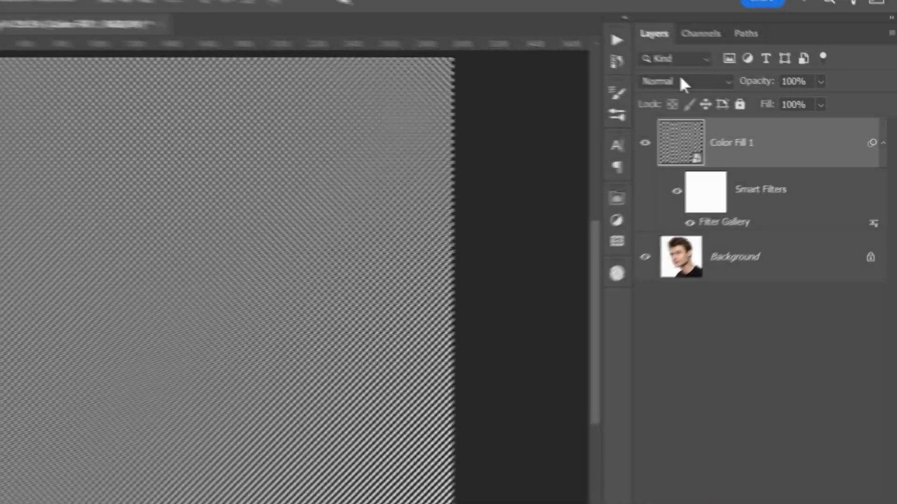
# Blend the dot layer in Color Burn and add a Black & White adjustment above the photo
pyautogui.click(727, 91)
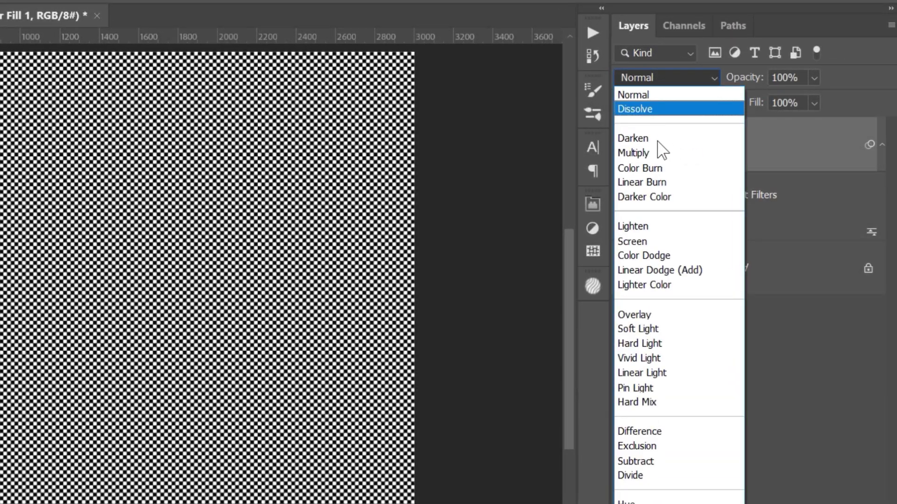
pyautogui.click(656, 167)
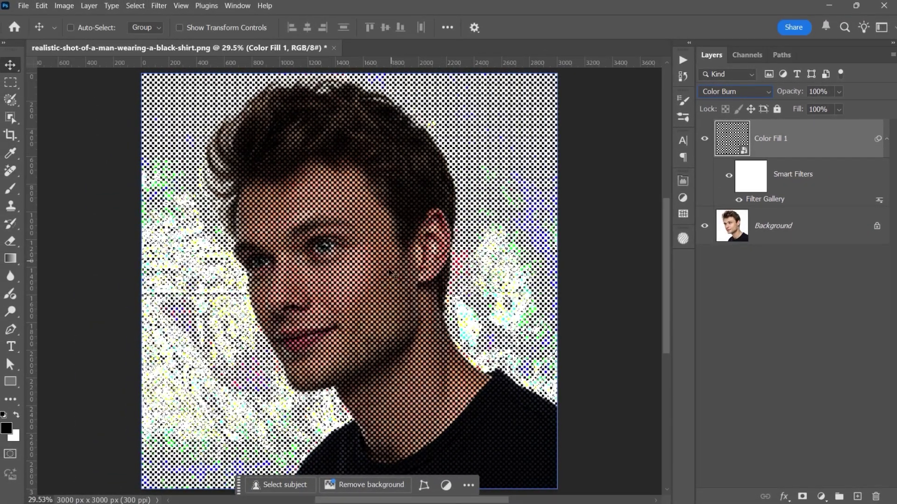
pyautogui.click(807, 227)
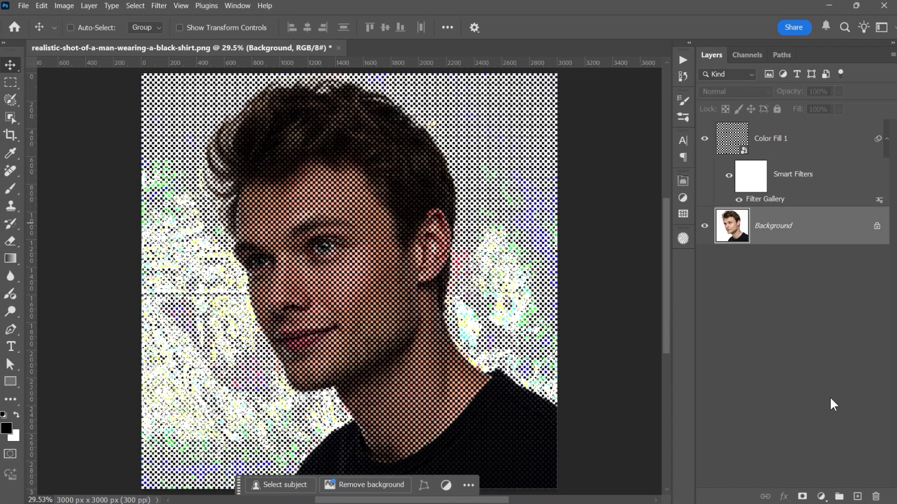
pyautogui.click(822, 497)
pyautogui.click(831, 406)
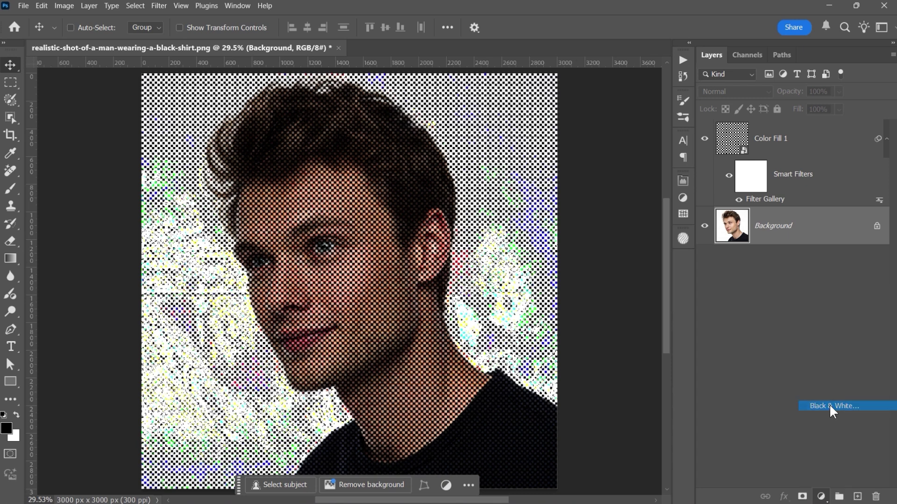
pyautogui.click(655, 179)
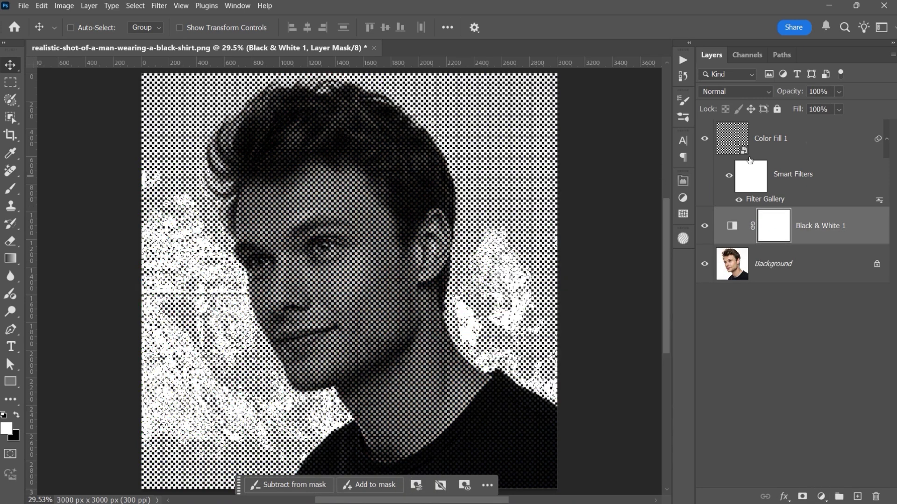
# Add a Threshold adjustment on top, lowering its level to lighten the image
pyautogui.click(747, 153)
pyautogui.click(822, 497)
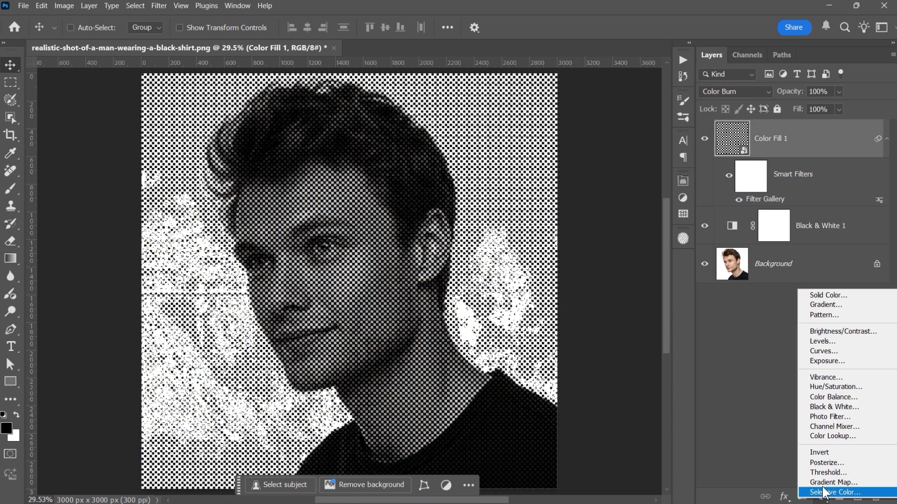
pyautogui.click(825, 471)
pyautogui.moveTo(578, 280); pyautogui.dragTo(505, 279)
pyautogui.click(795, 178)
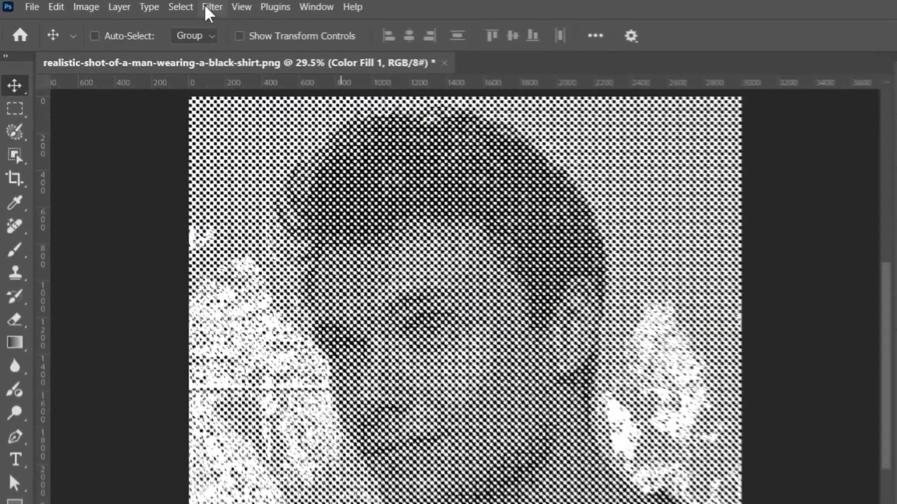
# Apply a Gaussian Blur to the Color Fill 1 halftone layer, moving the dialog off the portrait
pyautogui.click(159, 5)
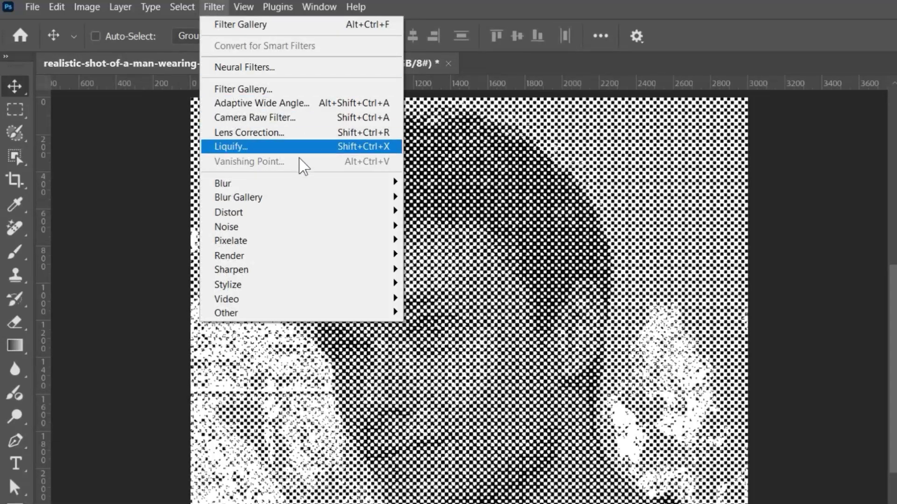
pyautogui.moveTo(335, 180)
pyautogui.click(444, 241)
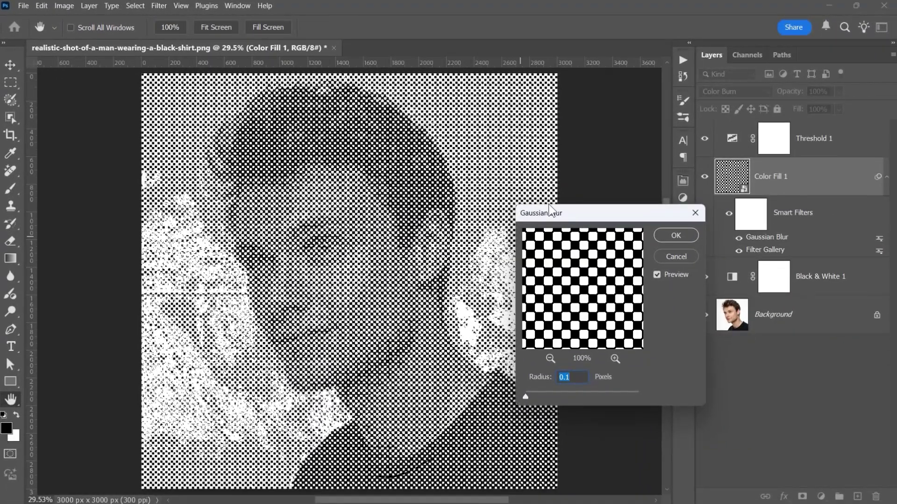
pyautogui.moveTo(550, 211); pyautogui.dragTo(492, 154)
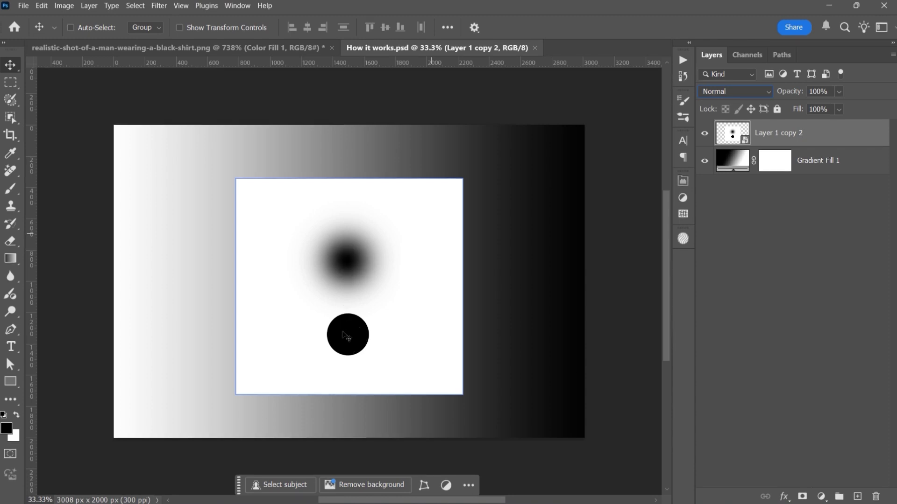
# In the demo, blend the circles layer in Color Burn and add a Threshold at level 1
pyautogui.click(729, 160)
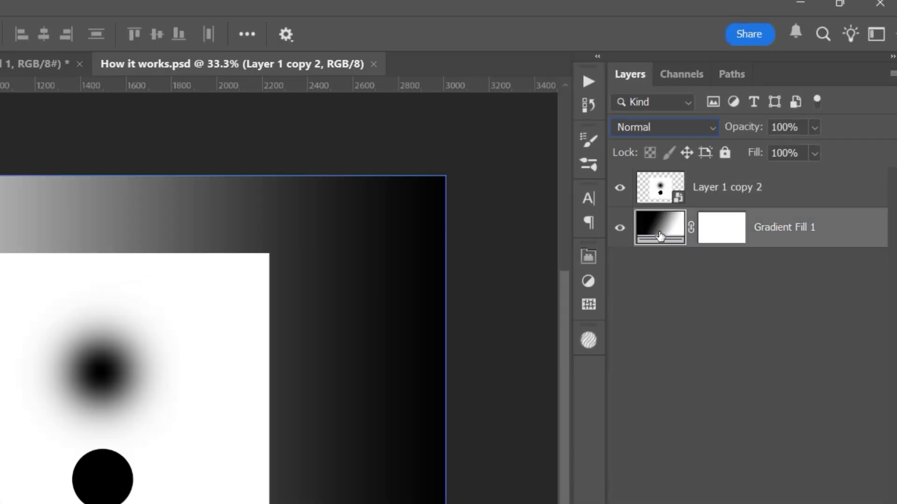
pyautogui.click(660, 188)
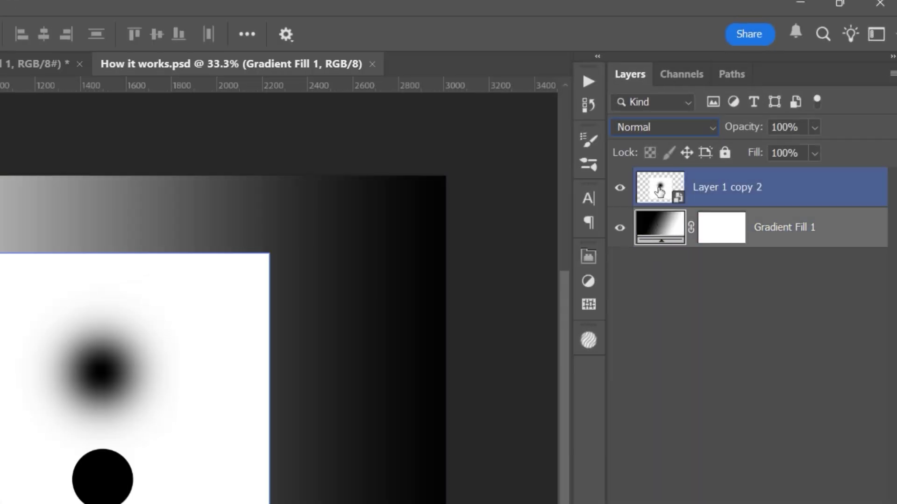
pyautogui.click(666, 129)
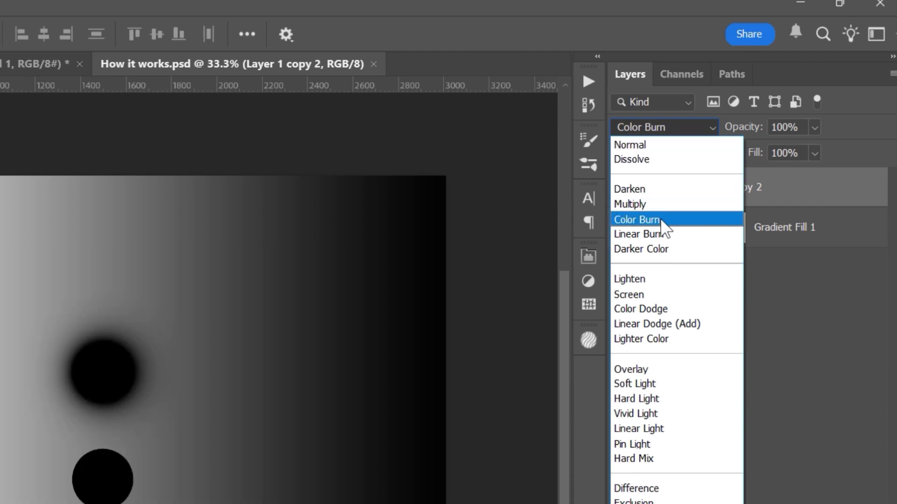
pyautogui.click(653, 220)
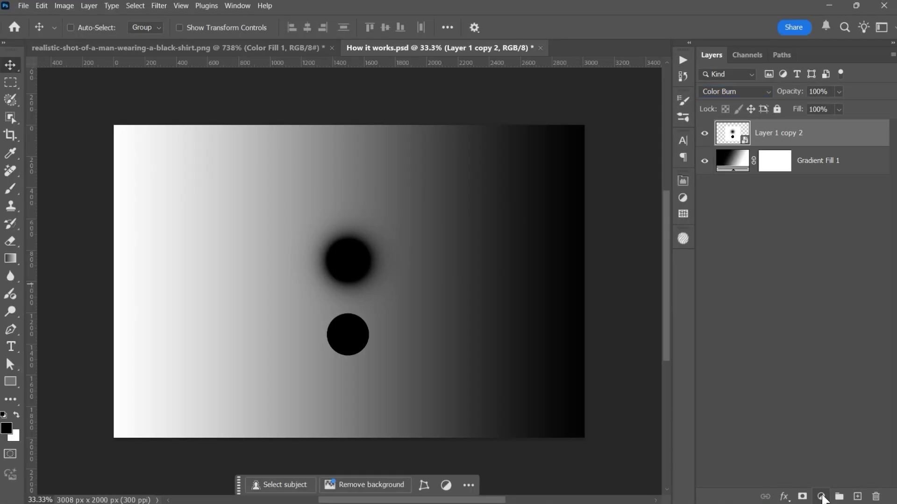
pyautogui.click(820, 496)
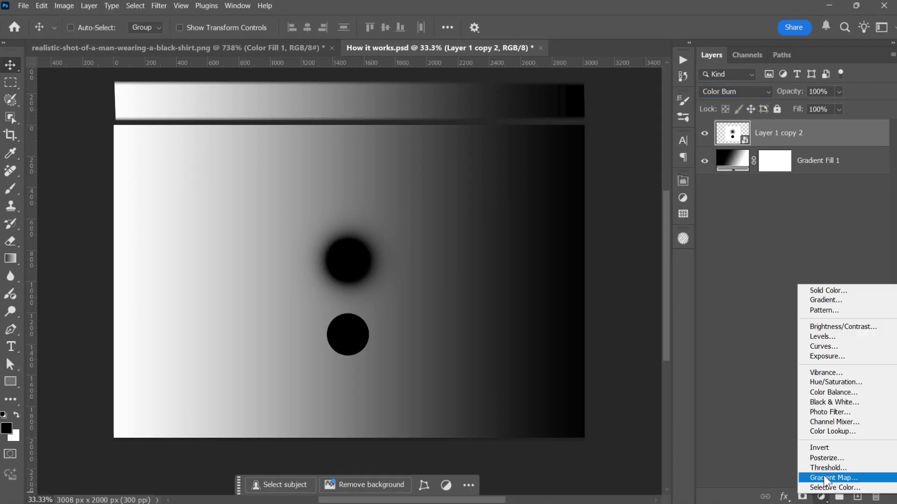
pyautogui.click(821, 473)
pyautogui.moveTo(579, 279); pyautogui.dragTo(481, 282)
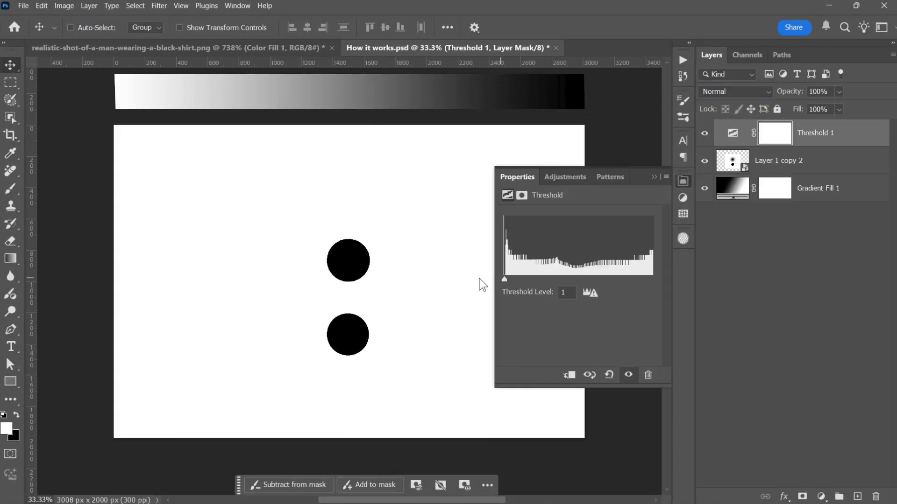
pyautogui.click(653, 177)
# Slide the circles back and forth across the gradient to compare the dot effect
pyautogui.click(805, 162)
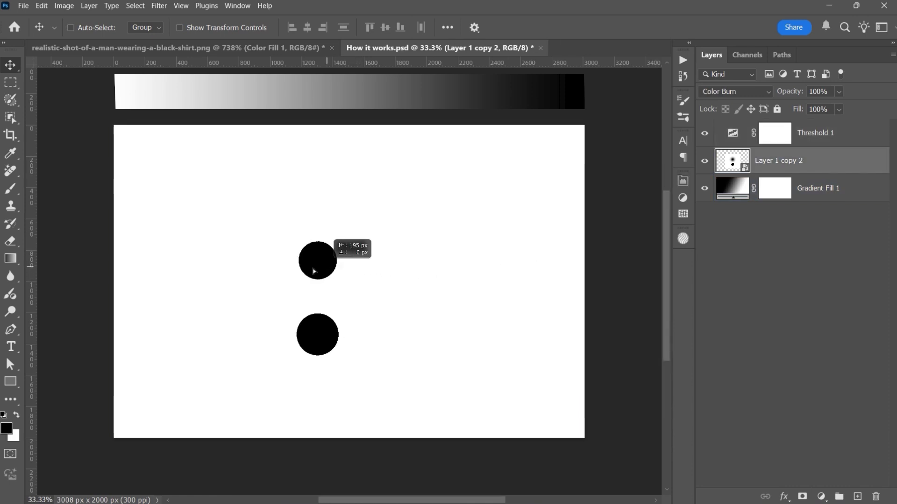
pyautogui.moveTo(314, 271); pyautogui.dragTo(138, 284)
pyautogui.moveTo(151, 336); pyautogui.dragTo(538, 331)
pyautogui.moveTo(543, 283); pyautogui.dragTo(363, 291)
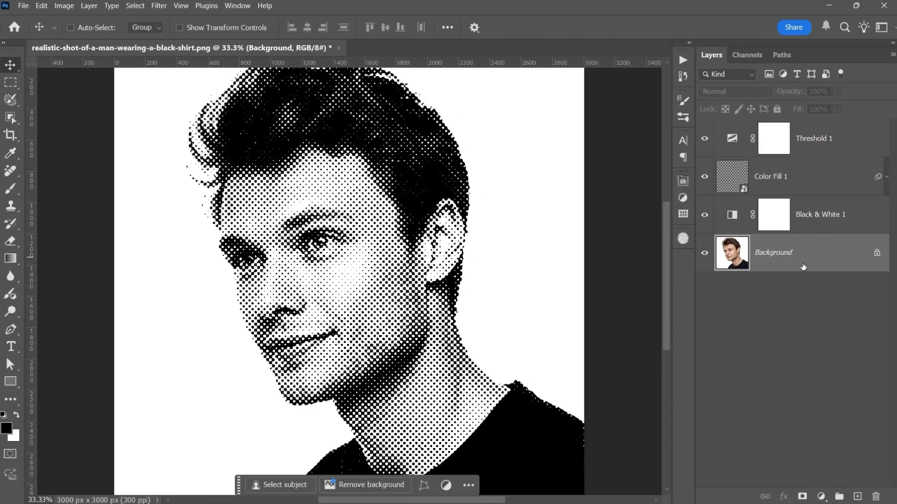
# Add a Levels adjustment with input levels 36/1.03/244 and output levels 49 and 243
pyautogui.click(821, 497)
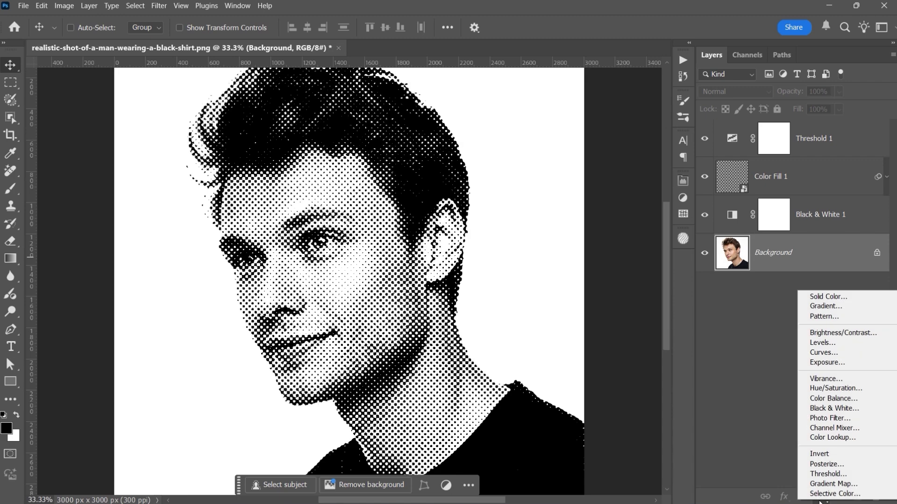
pyautogui.click(818, 346)
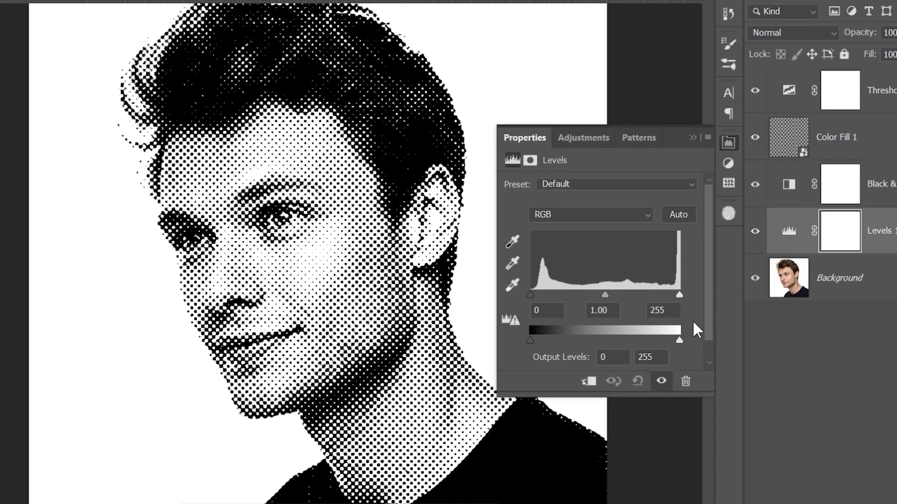
pyautogui.moveTo(679, 294)
pyautogui.mouseDown()
pyautogui.moveTo(626, 300)
pyautogui.moveTo(674, 306)
pyautogui.mouseUp()
pyautogui.moveTo(530, 296); pyautogui.dragTo(551, 315)
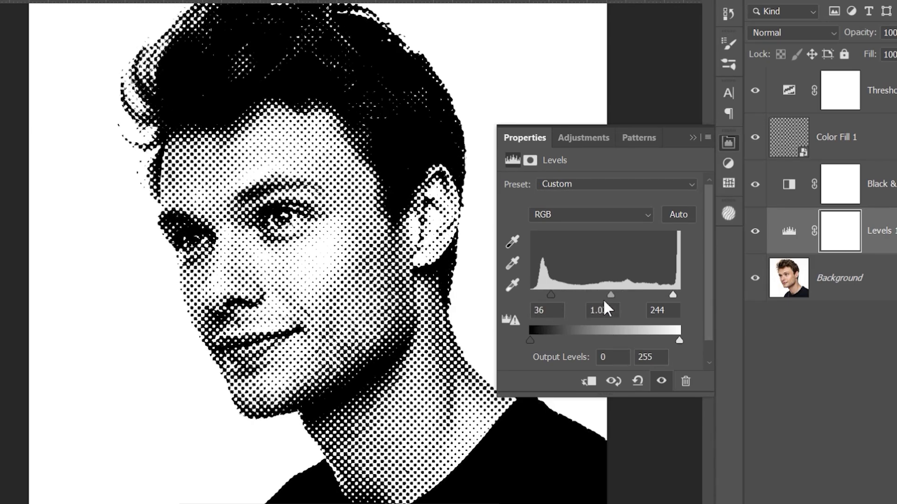
pyautogui.moveTo(530, 340); pyautogui.dragTo(559, 341)
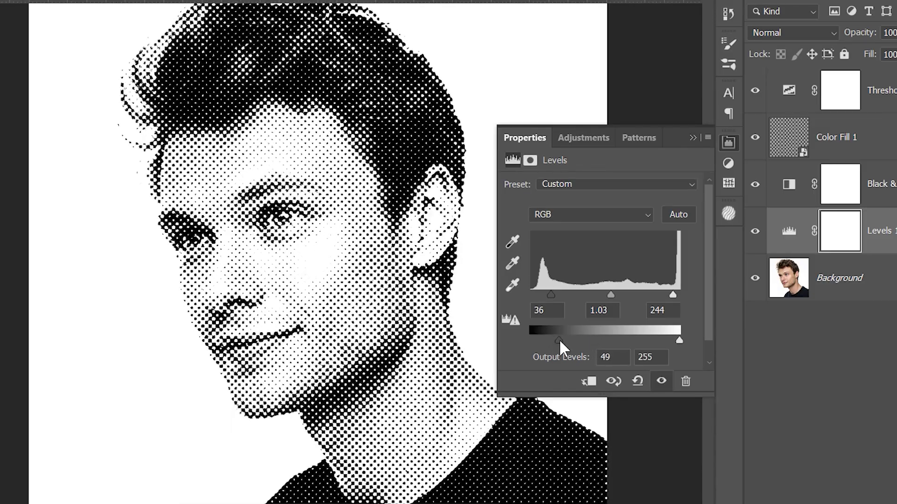
pyautogui.click(527, 437)
pyautogui.click(400, 162)
pyautogui.click(215, 89)
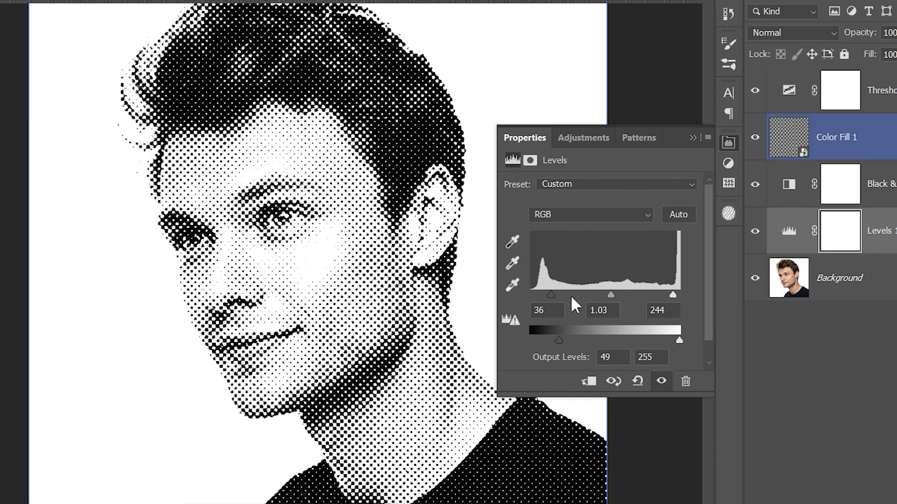
pyautogui.moveTo(679, 340)
pyautogui.mouseDown()
pyautogui.moveTo(637, 339)
pyautogui.moveTo(690, 341)
pyautogui.mouseUp()
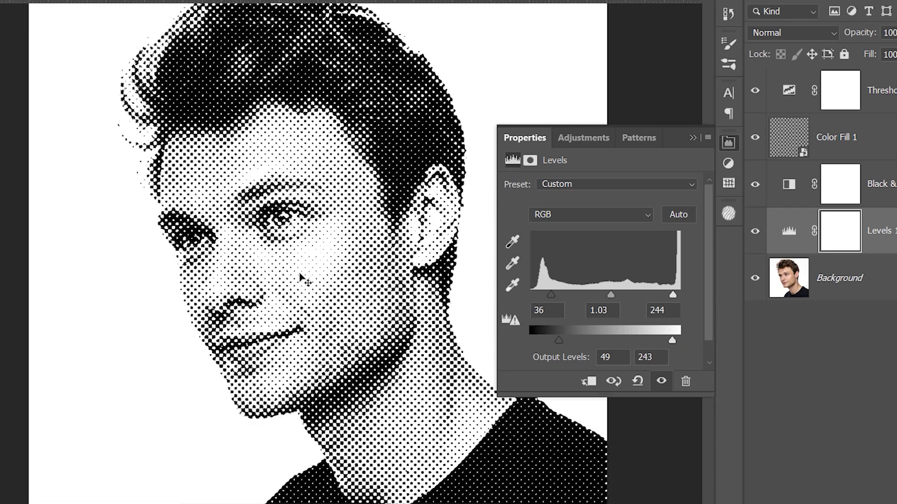
pyautogui.click(311, 264)
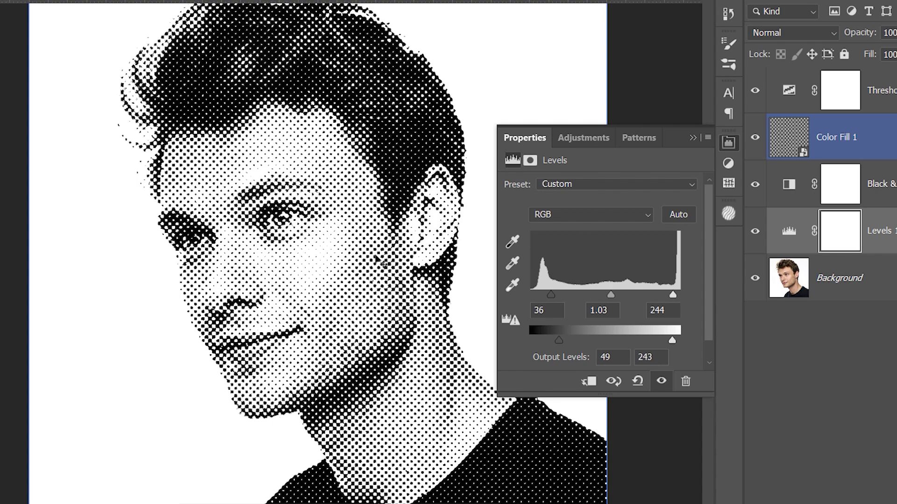
pyautogui.click(692, 137)
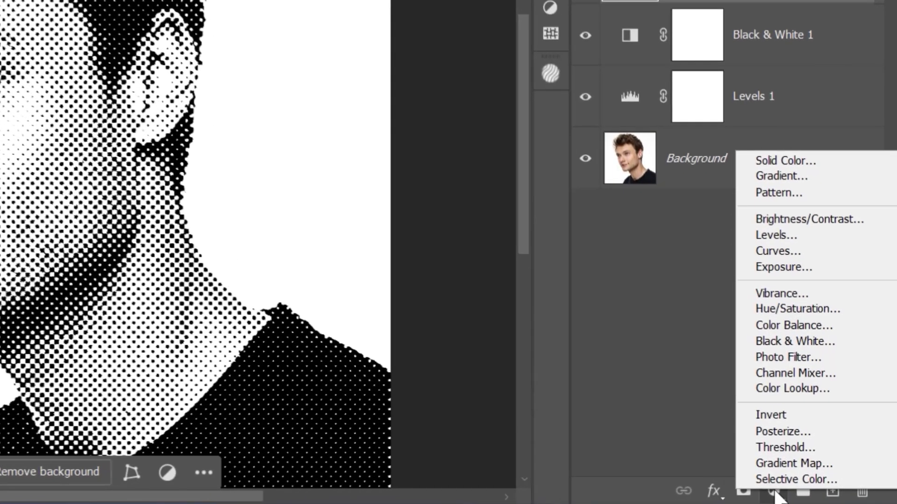
# Add a Pattern Fill using the first pattern from the imported Blurry Seamless Halftone Patterns set
pyautogui.click(768, 193)
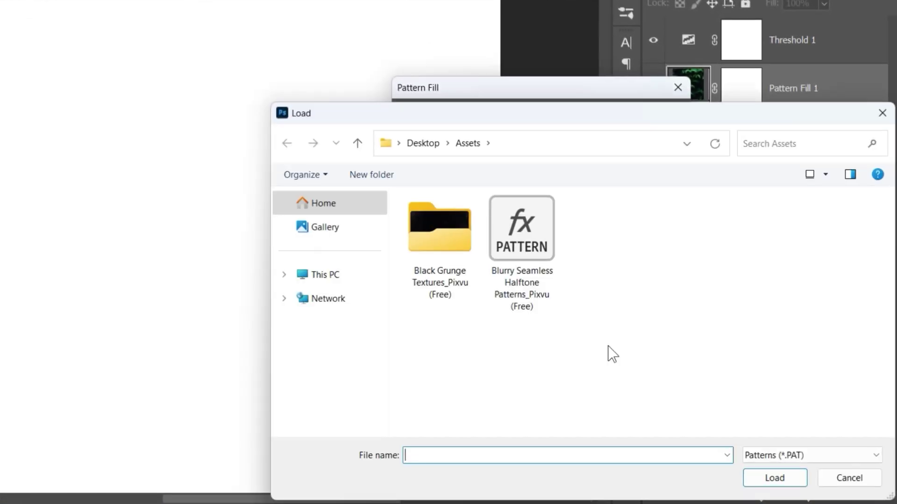
pyautogui.click(521, 234)
pyautogui.click(773, 476)
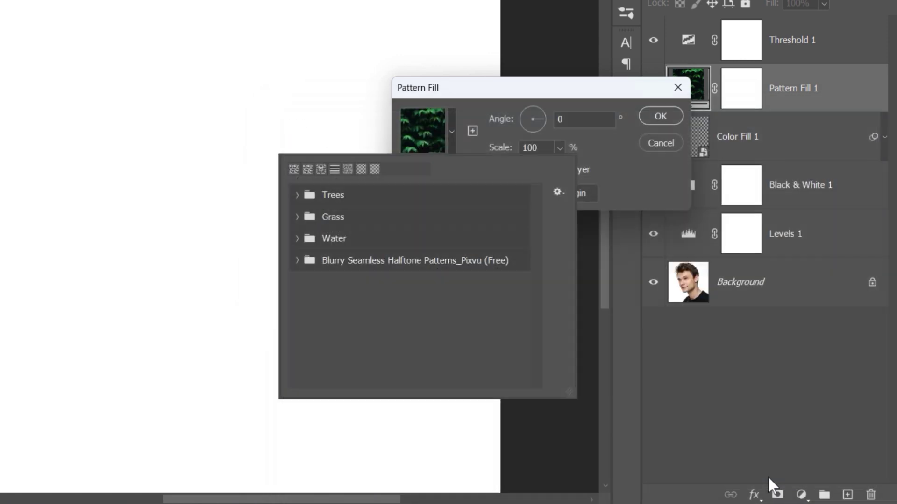
pyautogui.click(297, 261)
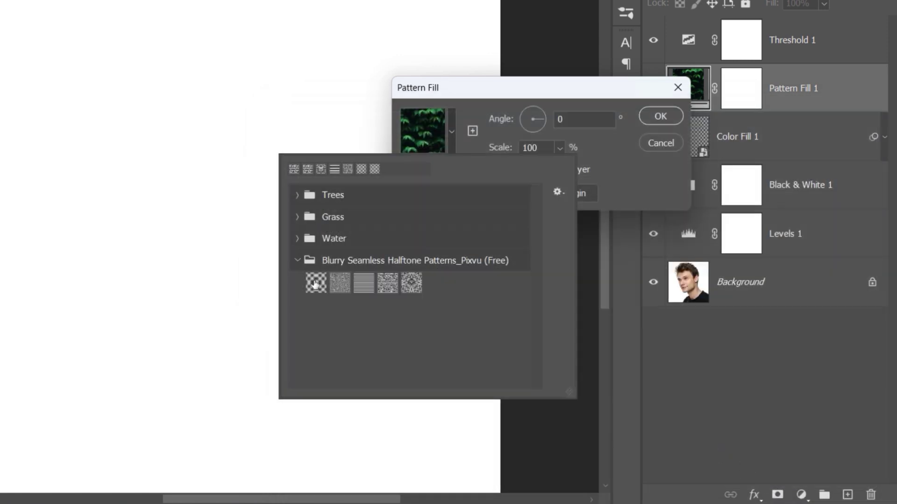
pyautogui.click(315, 282)
pyautogui.click(659, 114)
# Delete Color Fill 1 and set Pattern Fill 1's blend mode to Color Burn
pyautogui.click(659, 113)
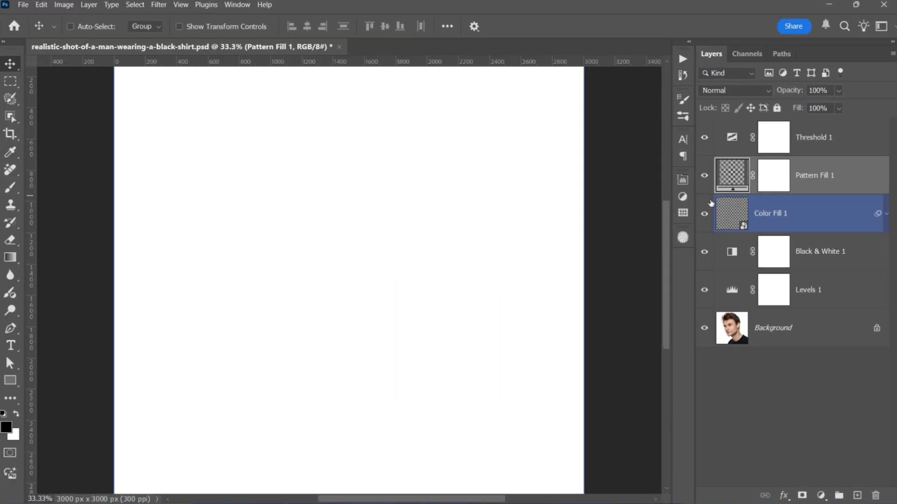
pyautogui.click(793, 145)
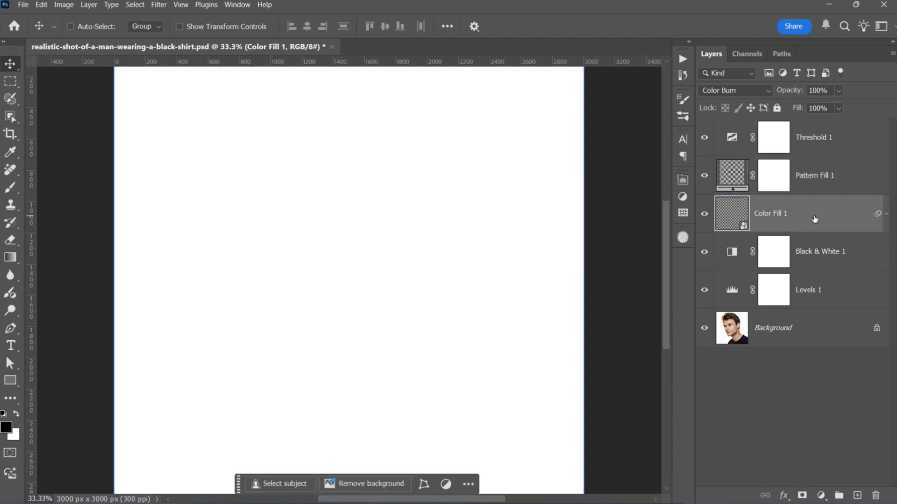
pyautogui.press('Delete')
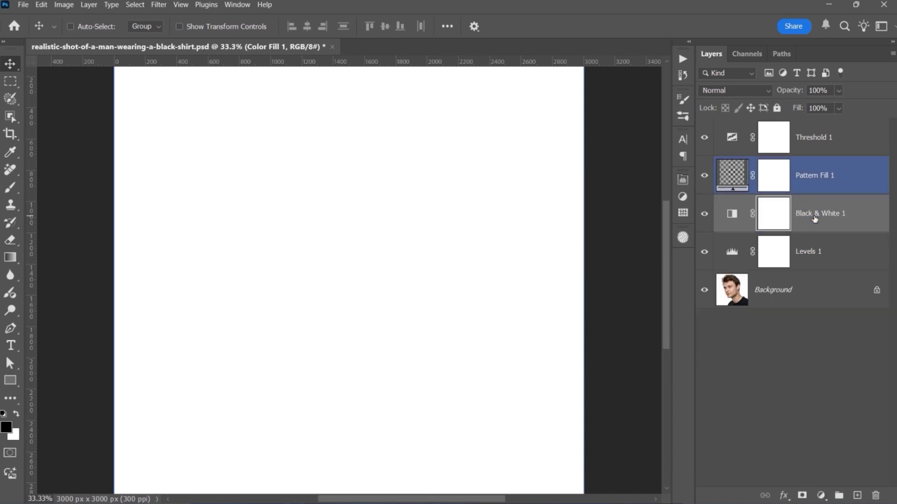
pyautogui.click(850, 178)
pyautogui.click(733, 91)
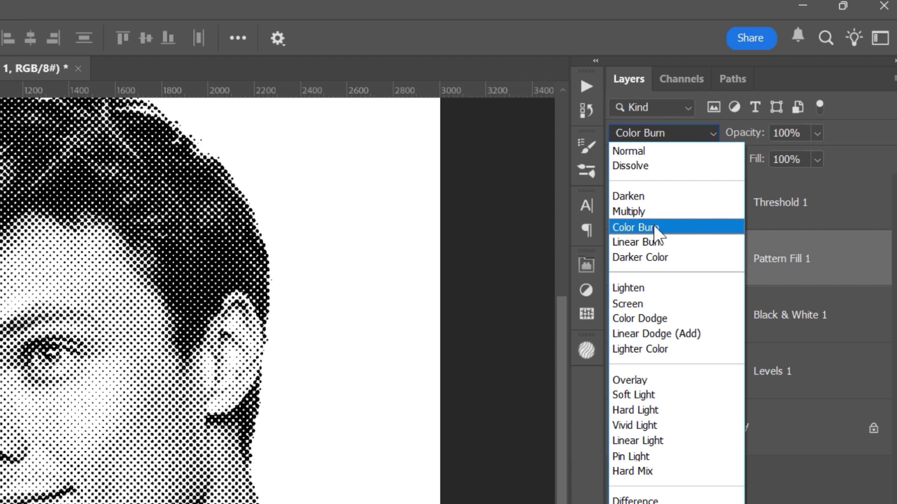
pyautogui.click(654, 227)
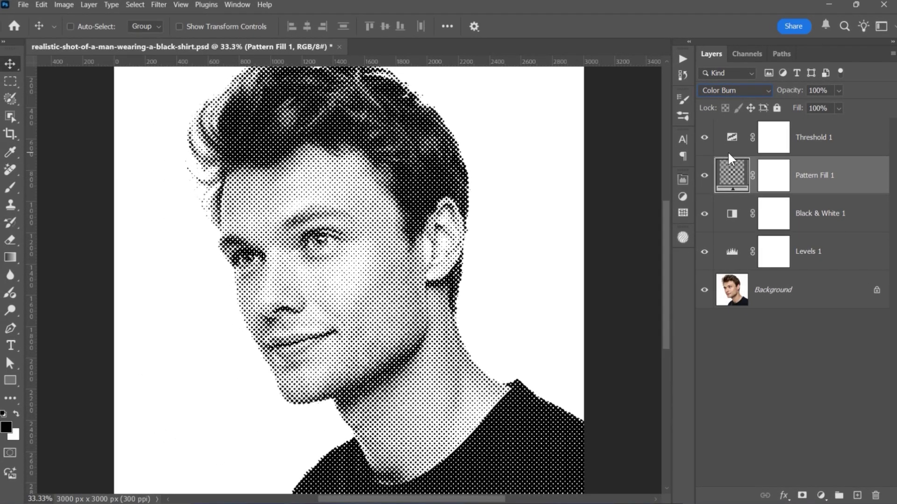
# Set the pattern fill's scale to 124% and angle to 0°
pyautogui.doubleClick(734, 176)
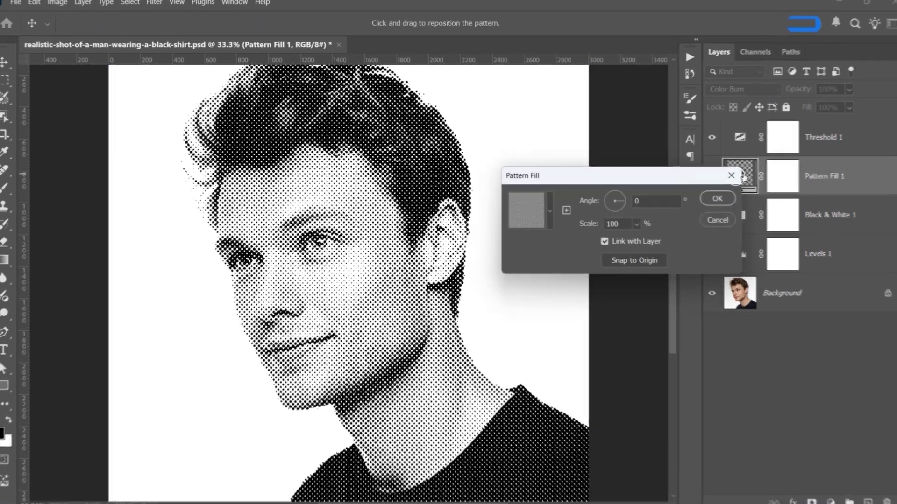
pyautogui.moveTo(588, 224); pyautogui.dragTo(624, 219)
pyautogui.moveTo(686, 216)
pyautogui.mouseDown()
pyautogui.moveTo(673, 227)
pyautogui.moveTo(686, 220)
pyautogui.mouseUp()
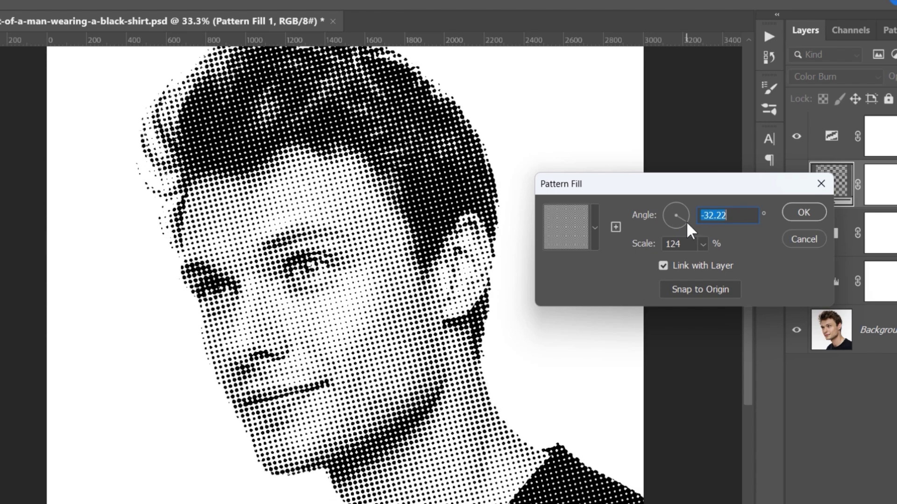
pyautogui.write('0')
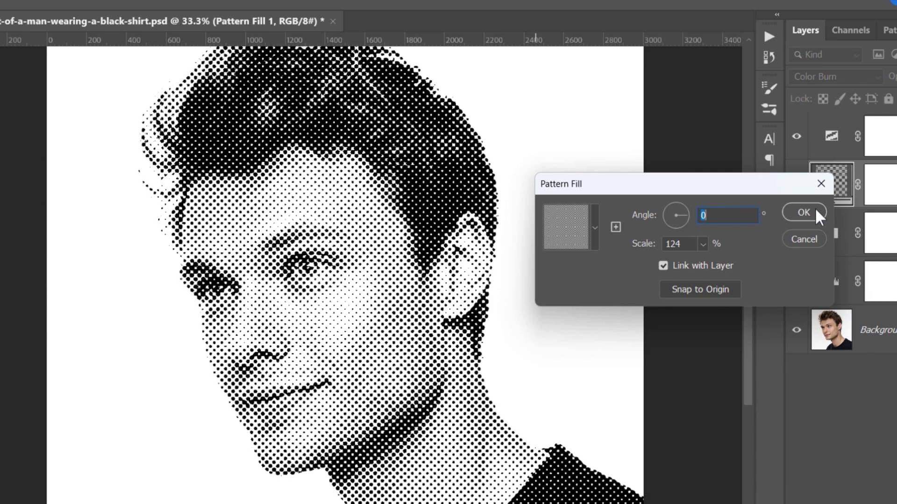
pyautogui.click(804, 213)
# Lower the Levels 1 output black level from 49 to 31
pyautogui.click(836, 299)
pyautogui.doubleClick(733, 259)
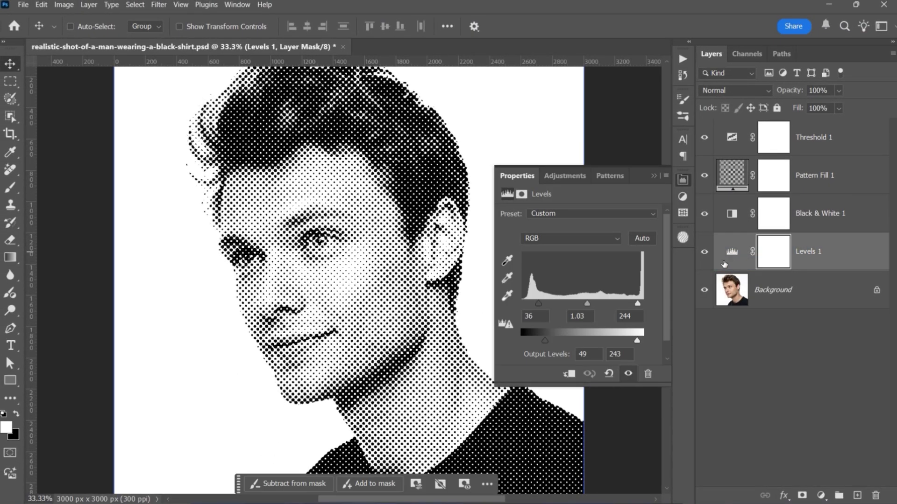
pyautogui.moveTo(543, 340); pyautogui.dragTo(535, 339)
pyautogui.click(653, 175)
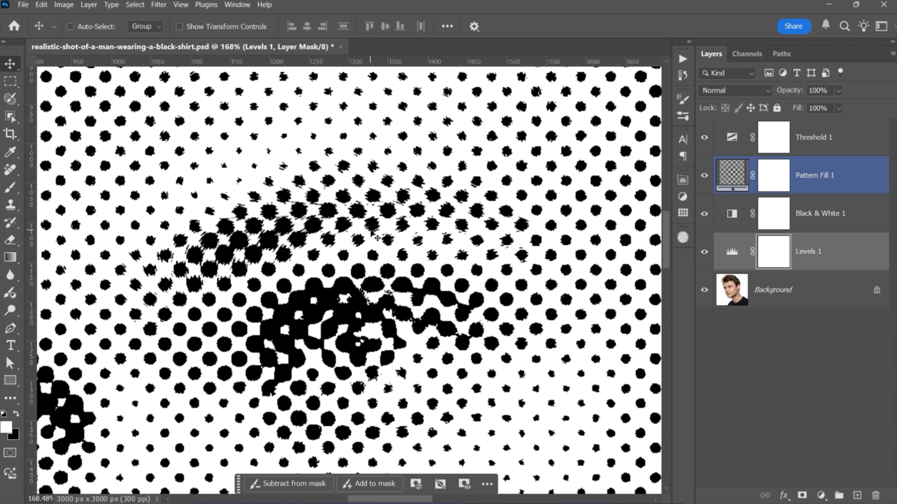
# Unlock the Background photo and convert it into a smart object named Layer 0
pyautogui.click(876, 289)
pyautogui.rightClick(858, 289)
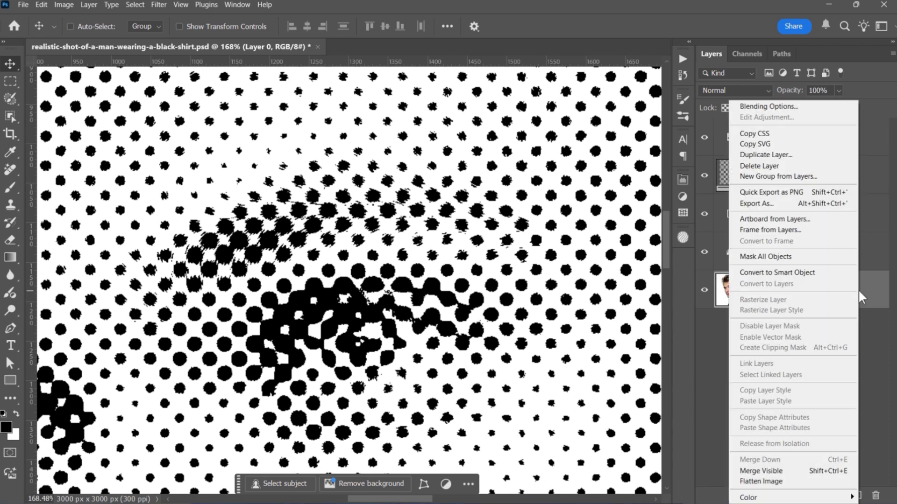
pyautogui.click(836, 271)
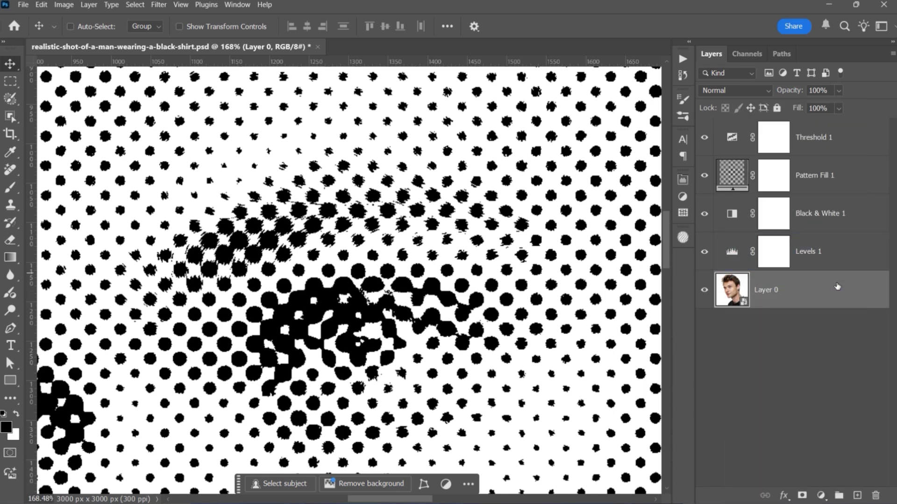
# Apply a Gaussian Blur with a 4.0-pixel radius to the photo
pyautogui.click(158, 5)
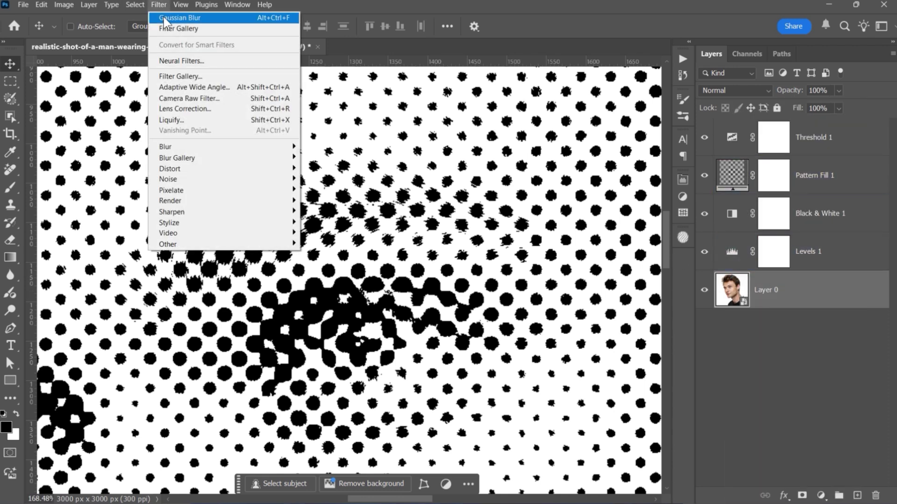
pyautogui.click(163, 16)
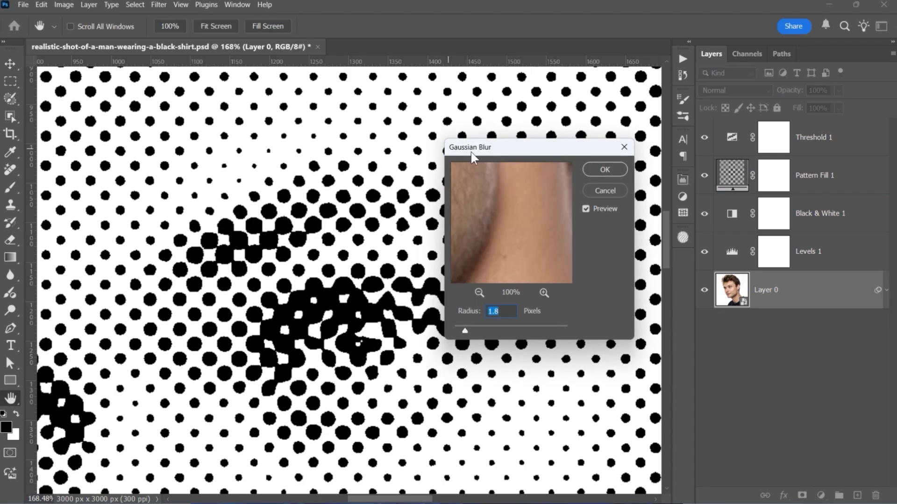
pyautogui.moveTo(471, 152); pyautogui.dragTo(550, 148)
pyautogui.moveTo(535, 326); pyautogui.dragTo(537, 326)
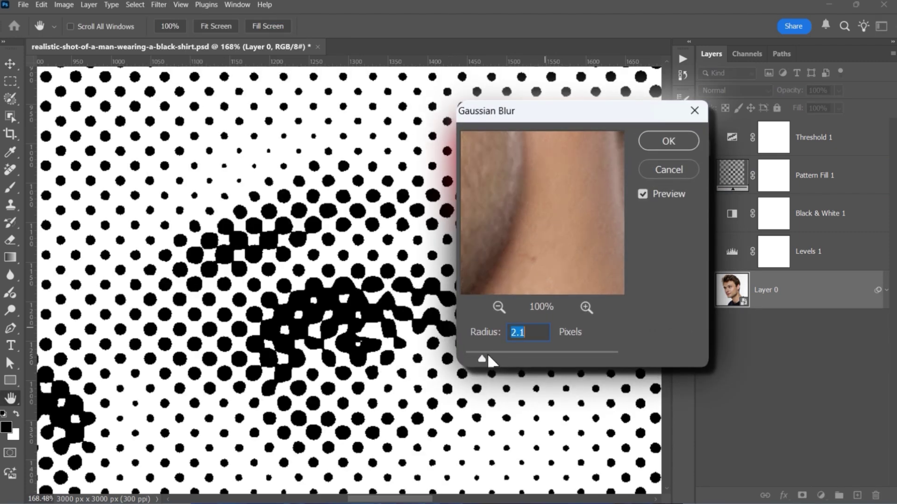
pyautogui.moveTo(488, 356); pyautogui.dragTo(497, 353)
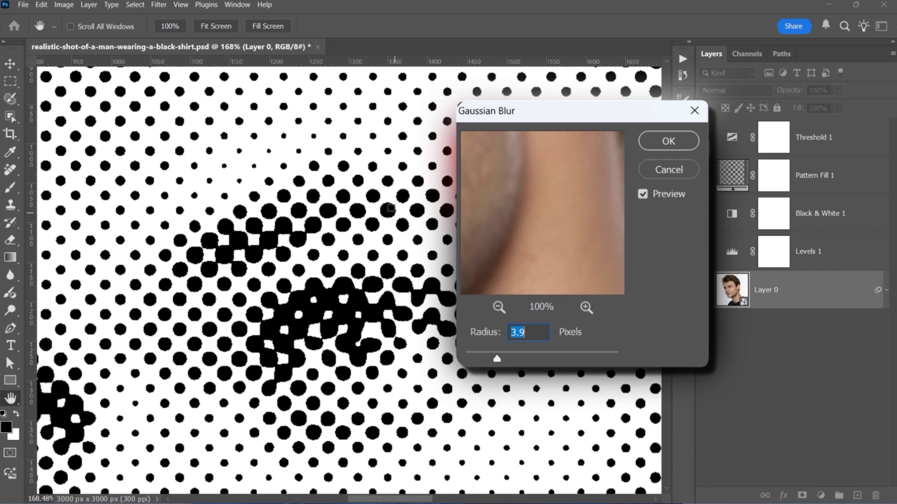
pyautogui.moveTo(513, 358); pyautogui.dragTo(550, 362)
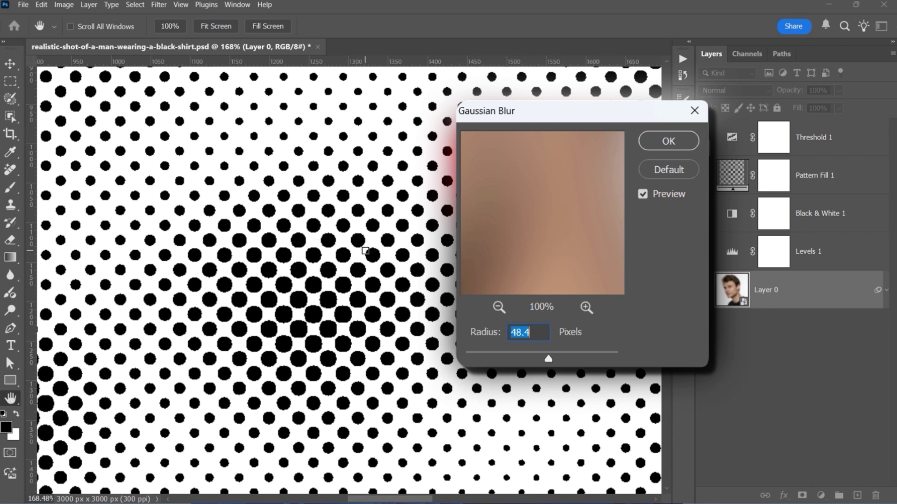
pyautogui.hotkey('ctrl', '0')
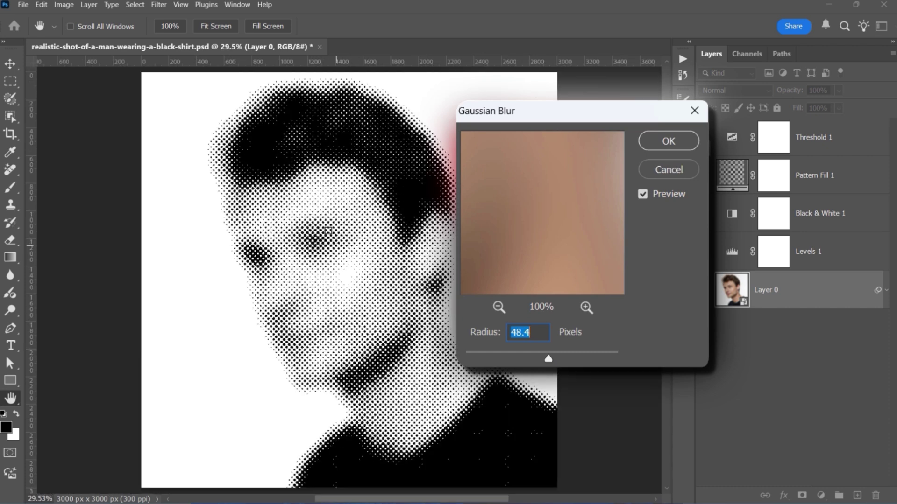
pyautogui.write('4')
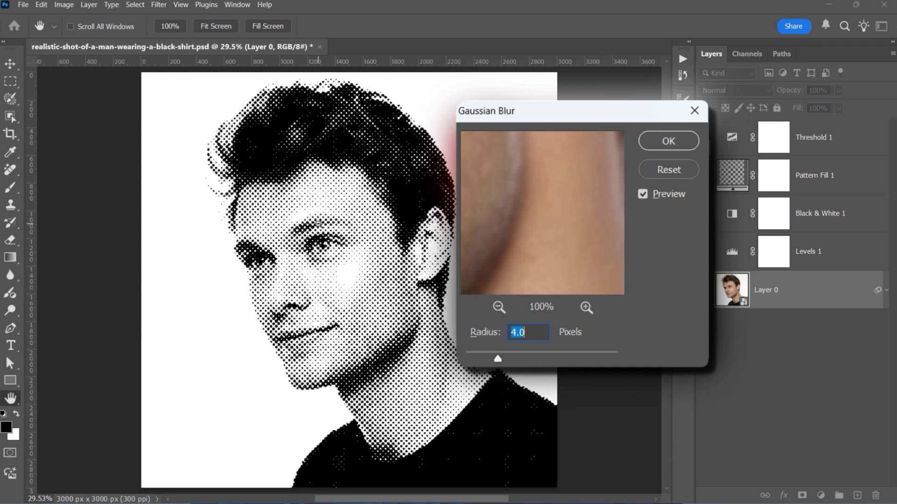
pyautogui.moveTo(318, 224); pyautogui.dragTo(376, 230)
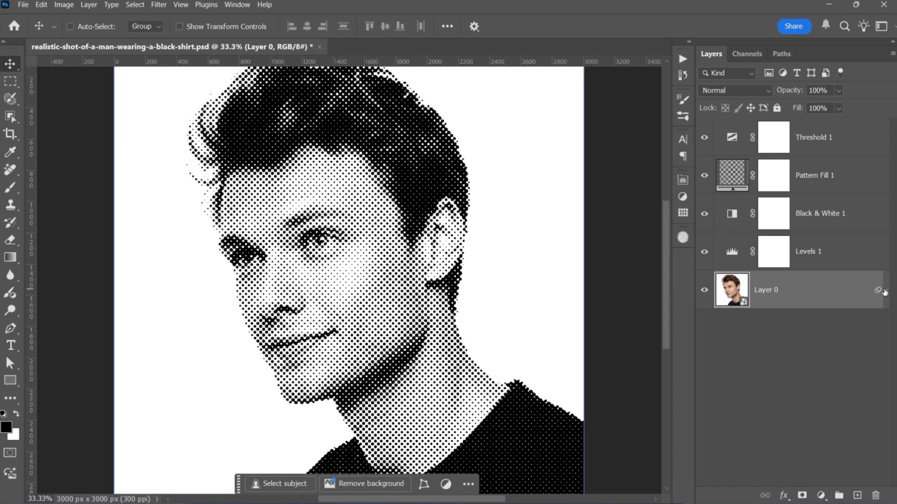
# Stamp all visible layers into a new Layer 1 above Threshold 1, then hide it
pyautogui.click(855, 136)
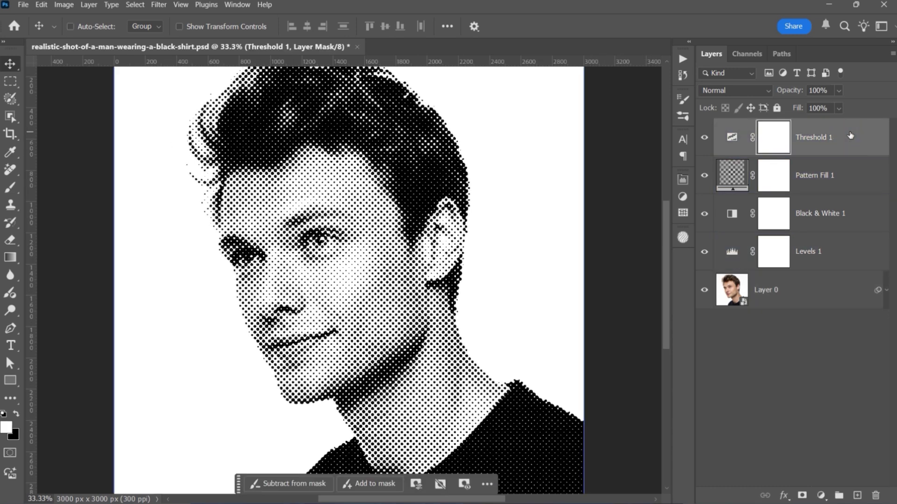
pyautogui.hotkey('ctrl', 'alt', 'shift')
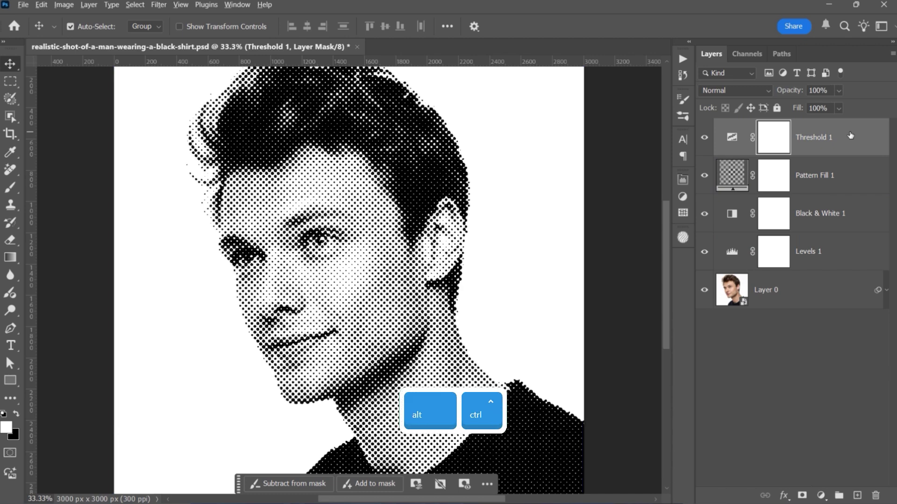
pyautogui.hotkey('ctrl', 'alt', 'shift', 'e')
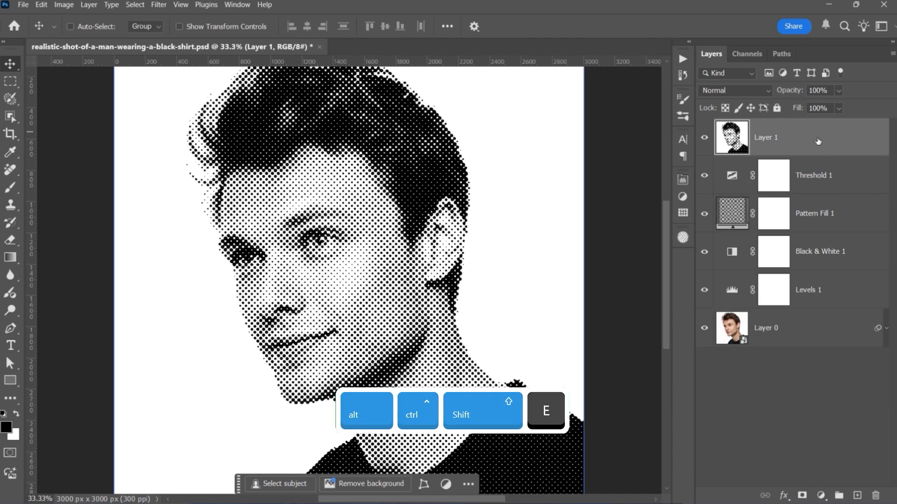
pyautogui.click(705, 137)
# In Pattern Fill 1, try the straight-line and concentric-circle patterns at 0°
pyautogui.doubleClick(731, 215)
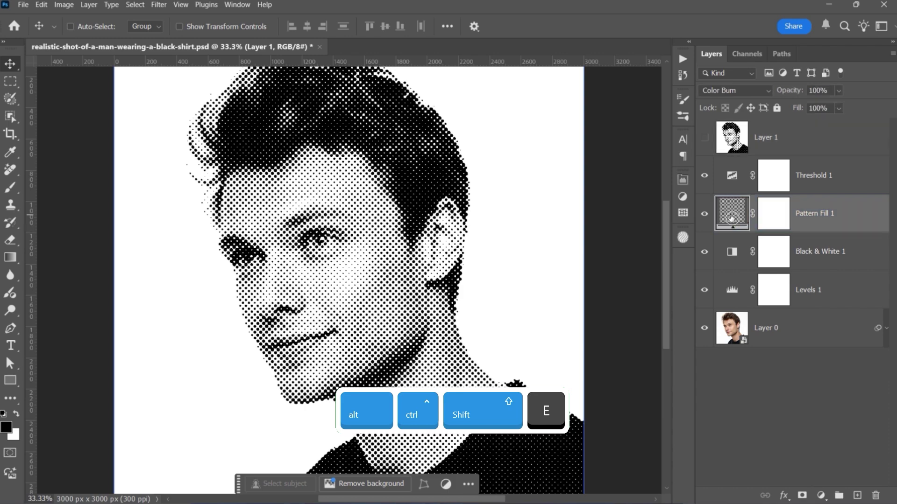
pyautogui.click(546, 209)
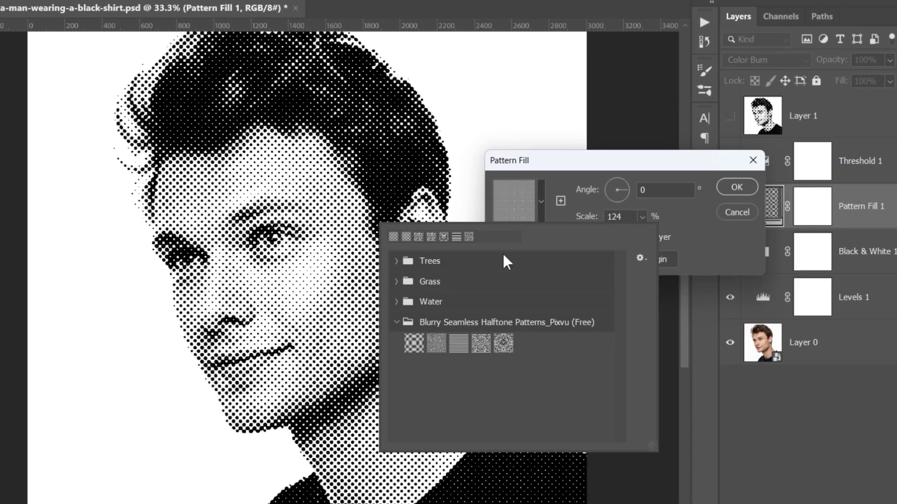
pyautogui.click(454, 348)
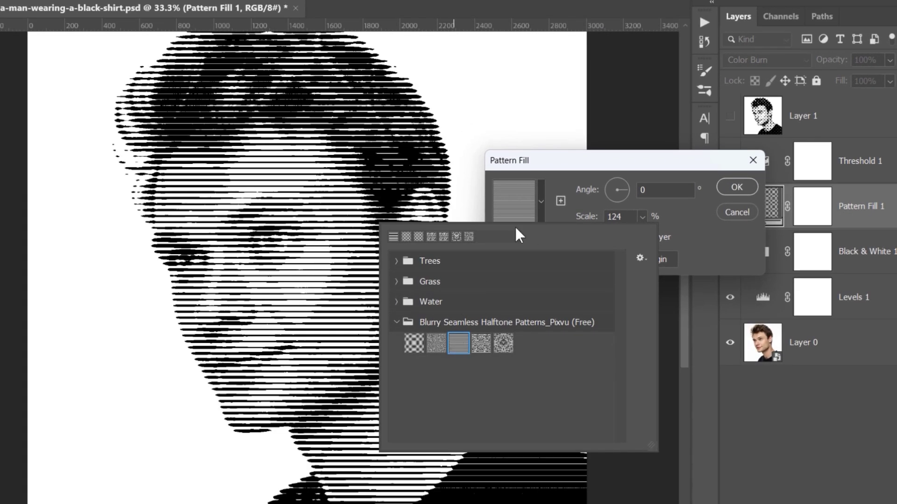
pyautogui.click(550, 160)
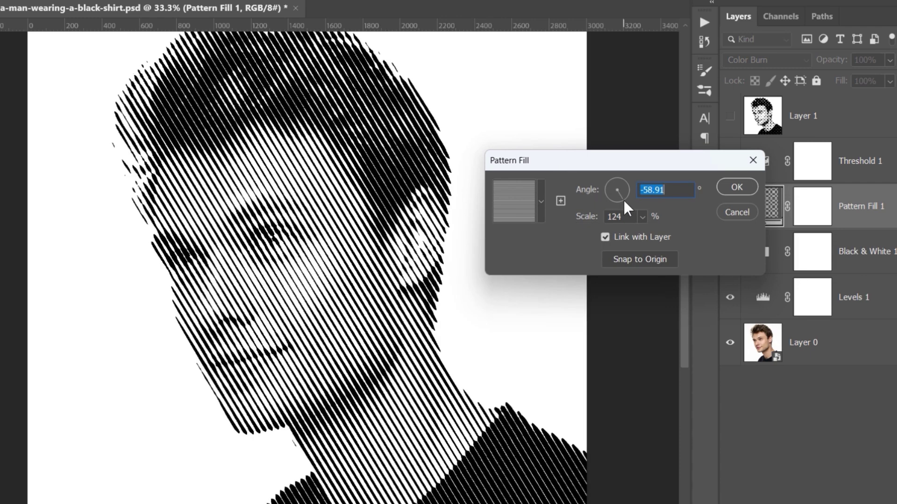
pyautogui.write('900')
pyautogui.click(542, 202)
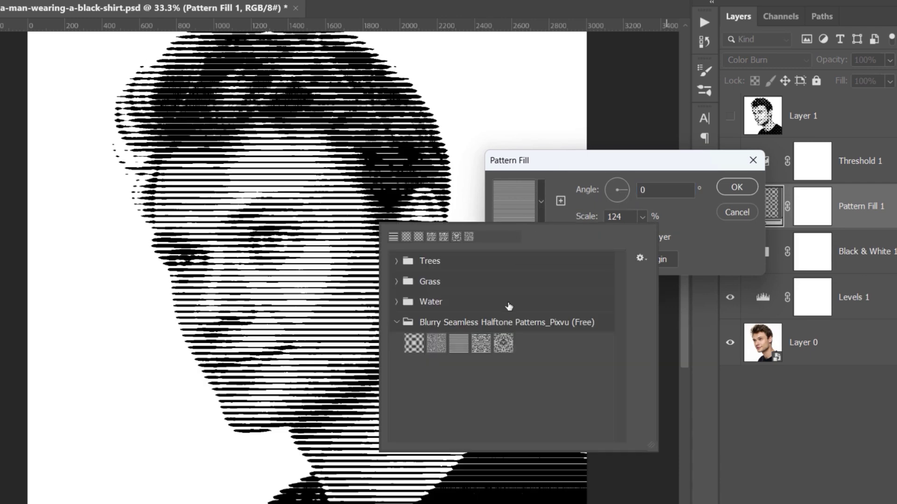
pyautogui.click(503, 343)
pyautogui.press('Return')
# Scale the pattern to 177%, switch to the fourth wavy-line pattern and position it
pyautogui.moveTo(450, 240); pyautogui.dragTo(451, 255)
pyautogui.click(642, 216)
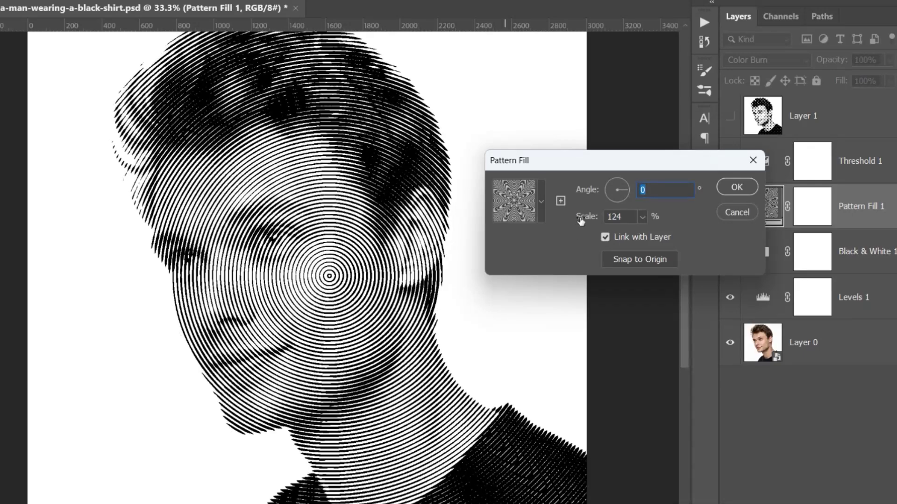
pyautogui.moveTo(607, 226); pyautogui.dragTo(617, 231)
pyautogui.moveTo(486, 429); pyautogui.dragTo(516, 217)
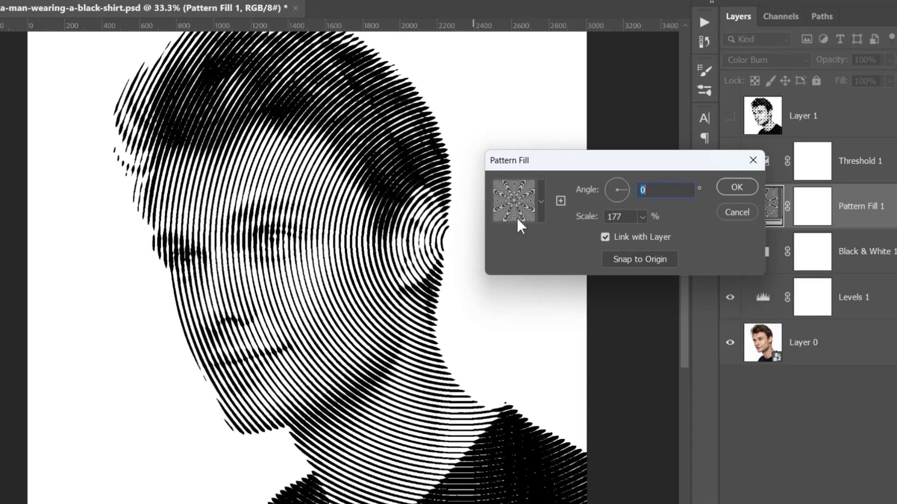
pyautogui.click(540, 210)
pyautogui.click(480, 348)
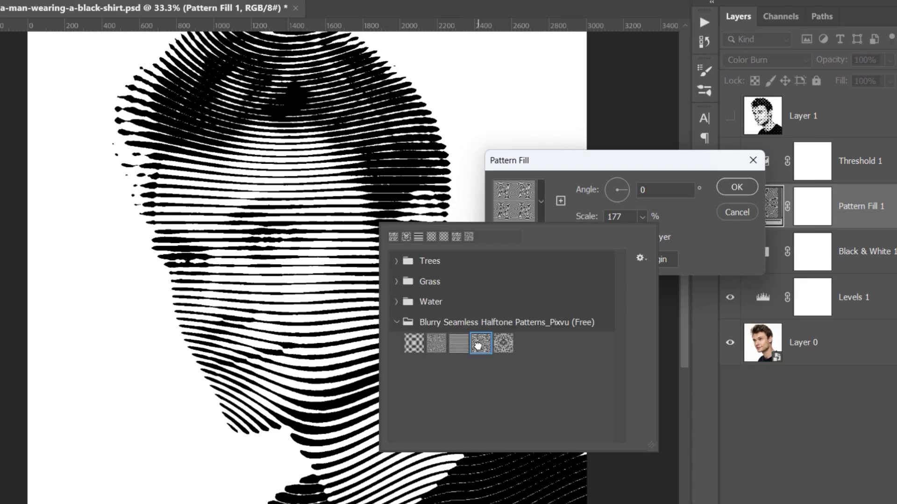
pyautogui.click(526, 164)
pyautogui.moveTo(291, 233)
pyautogui.mouseDown()
pyautogui.moveTo(327, 245)
pyautogui.moveTo(346, 265)
pyautogui.mouseUp()
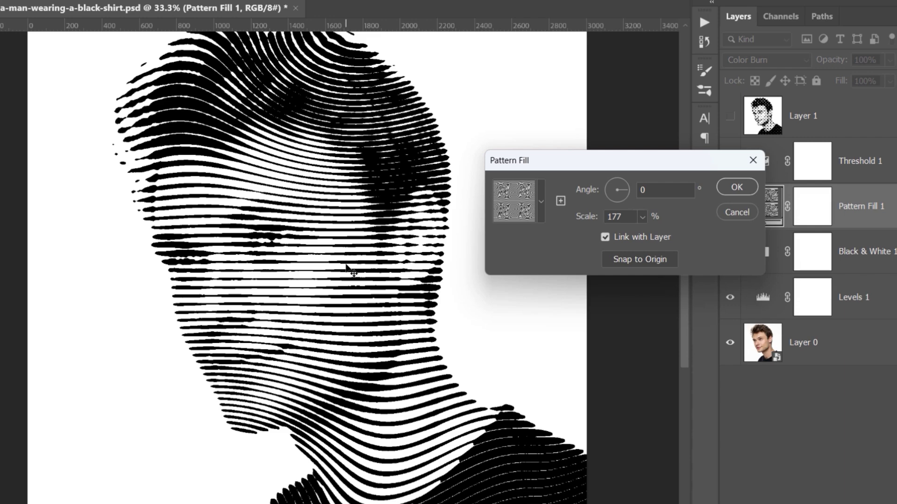
# Commit the pattern fill and set Levels 1 to input black 49 and output 42/221
pyautogui.click(737, 187)
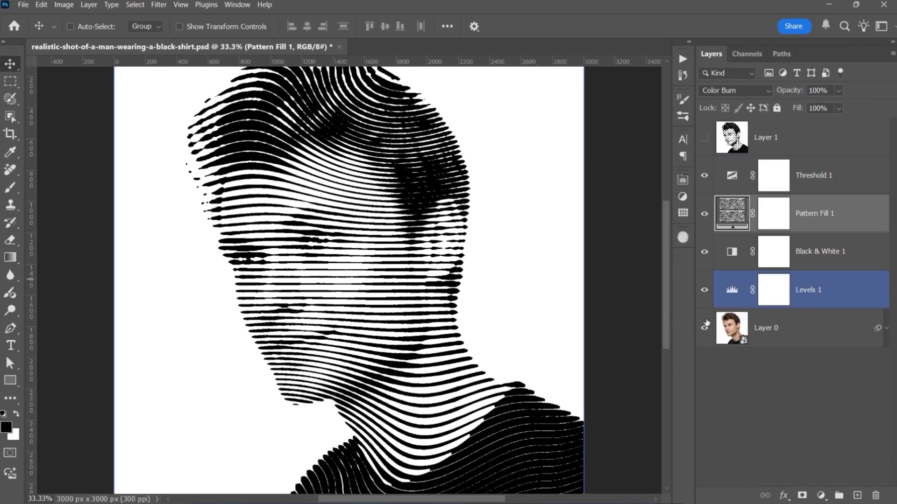
pyautogui.doubleClick(732, 291)
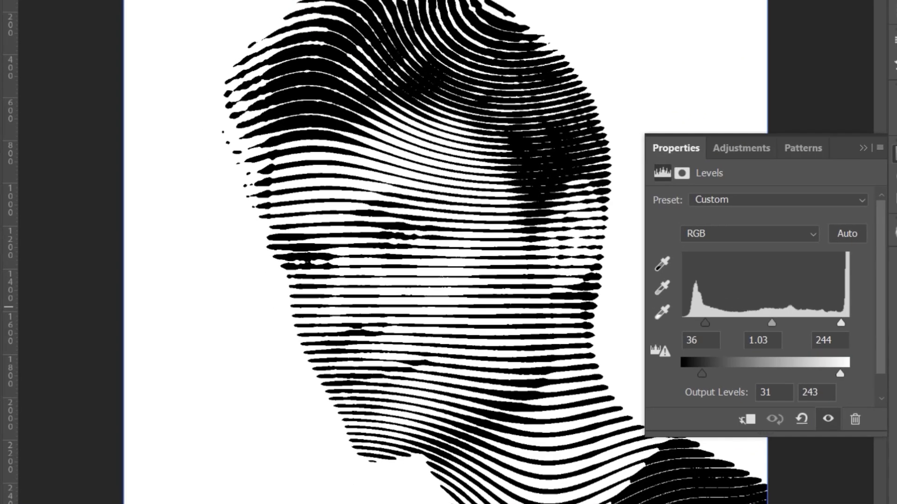
pyautogui.moveTo(839, 374); pyautogui.dragTo(826, 374)
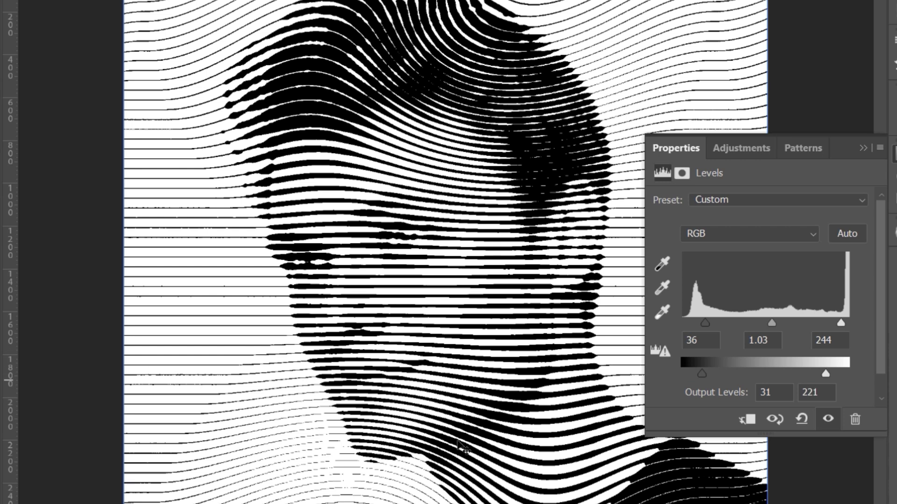
pyautogui.moveTo(702, 374); pyautogui.dragTo(709, 373)
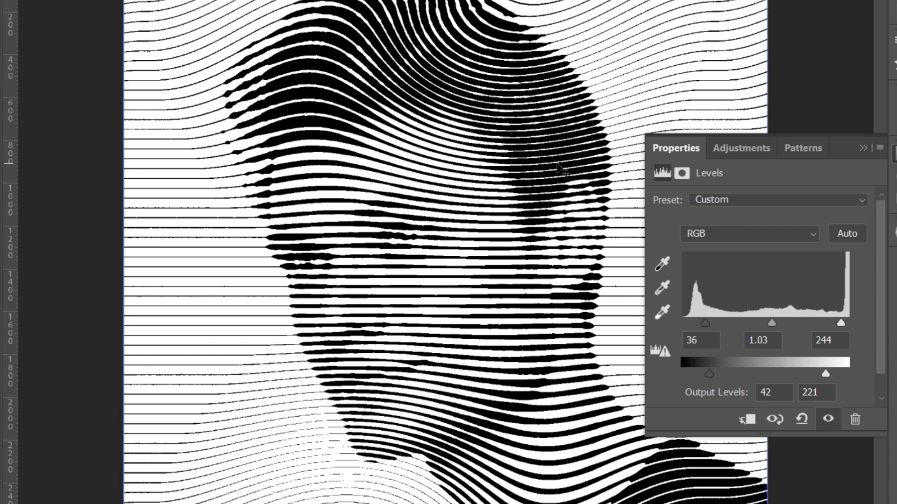
pyautogui.moveTo(705, 322); pyautogui.dragTo(714, 322)
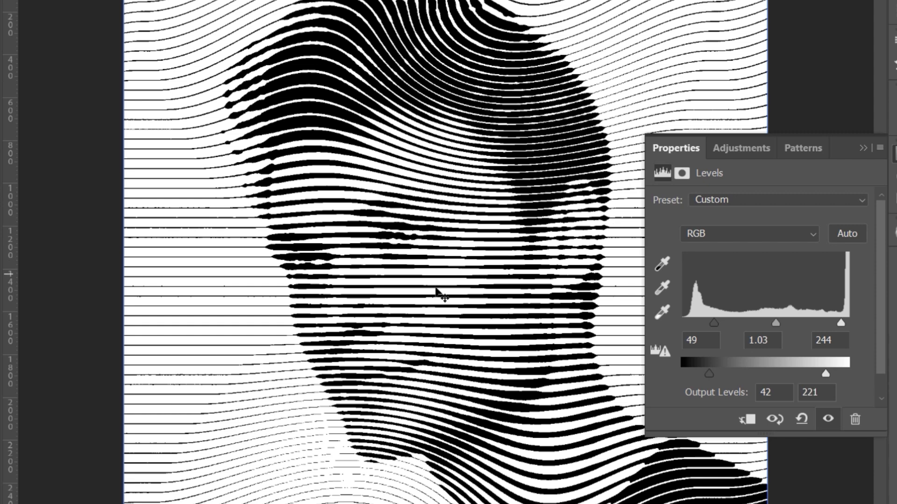
pyautogui.scroll(3, 436, 291)
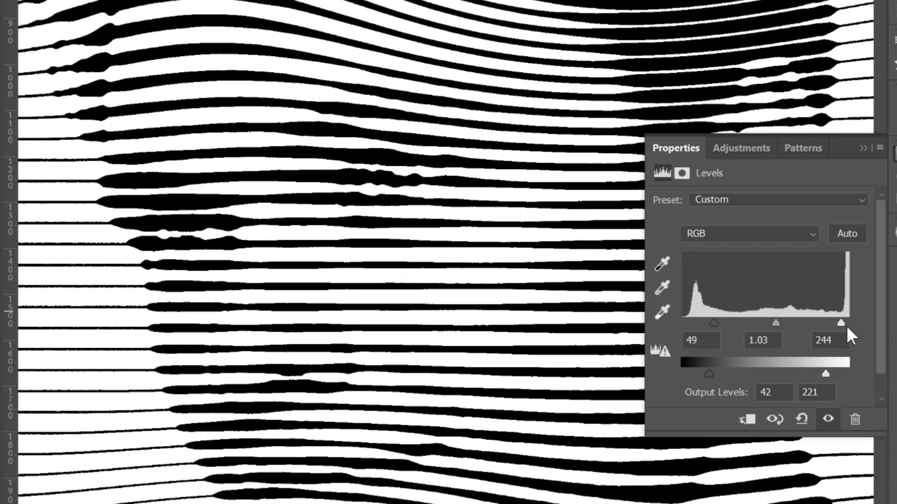
pyautogui.moveTo(842, 323); pyautogui.dragTo(801, 323)
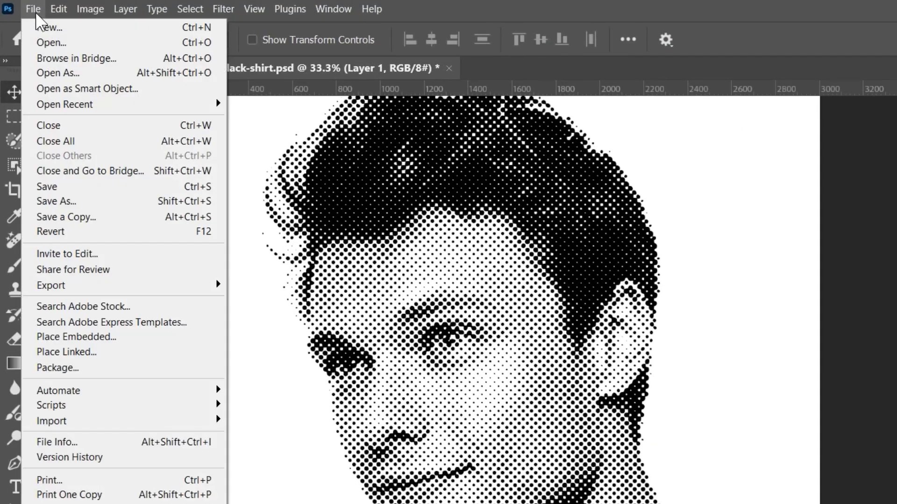
pyautogui.click(51, 42)
# Open the statue image and copy its selected subject onto a new Layer 1
pyautogui.click(364, 276)
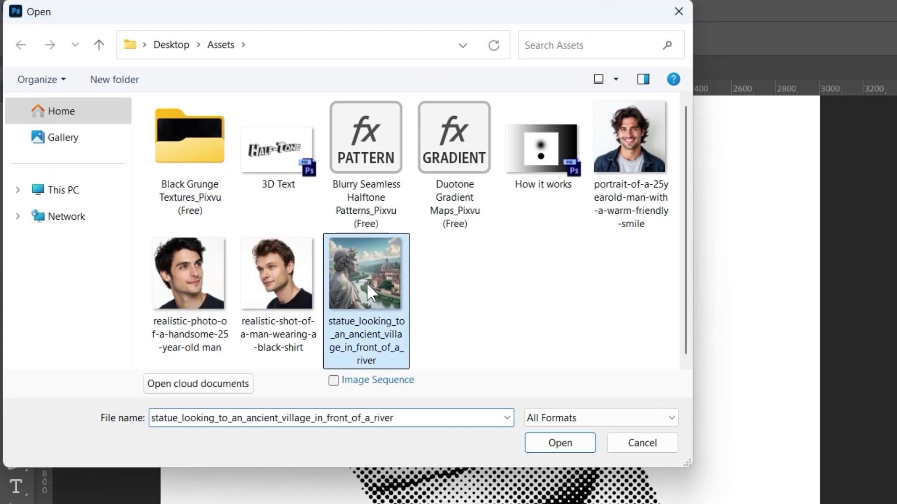
pyautogui.click(571, 447)
pyautogui.hotkey('ctrl', '0')
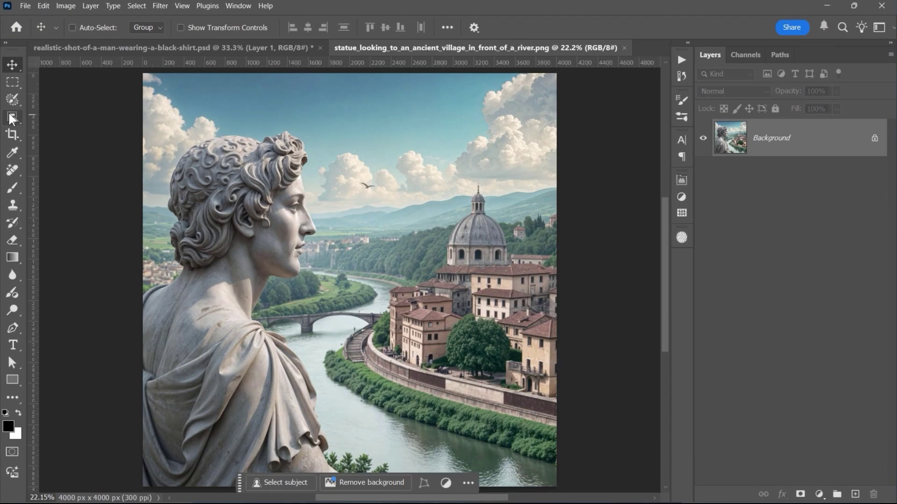
pyautogui.click(13, 118)
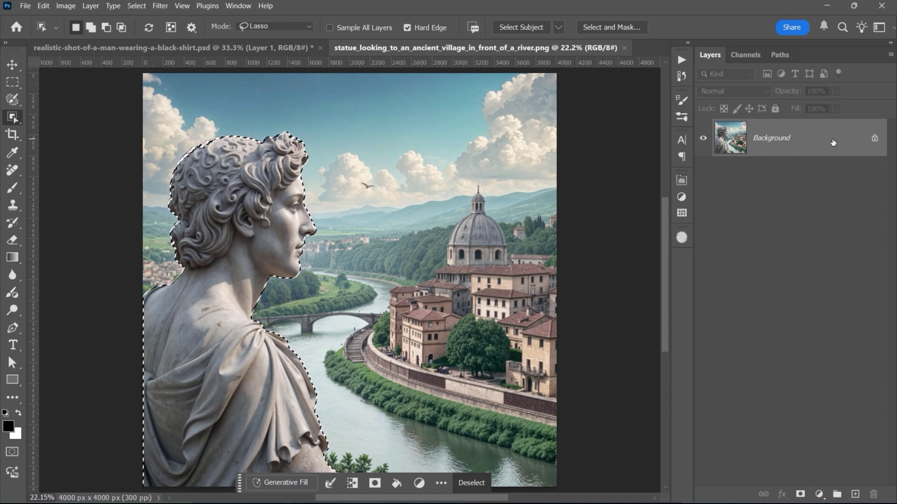
pyautogui.hotkey('ctrl', 'j')
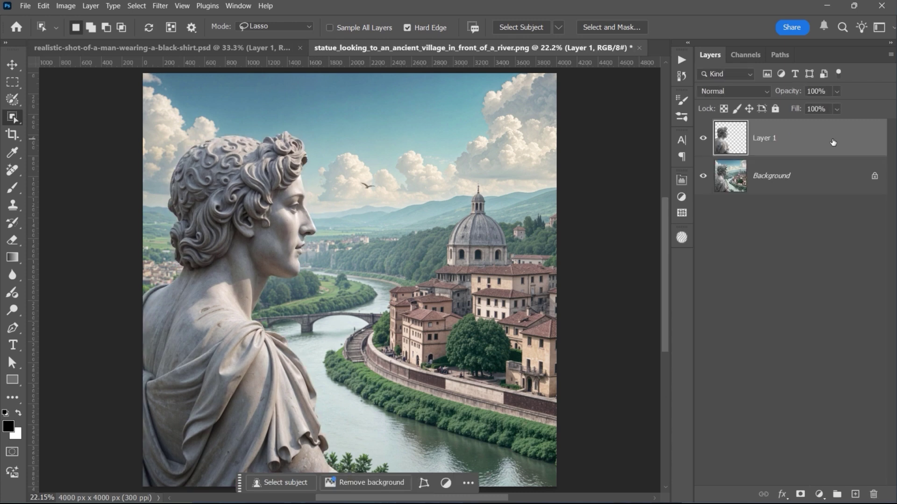
# Copy Threshold 1 through Levels 1 from the portrait into the statue document
pyautogui.press('v')
pyautogui.moveTo(299, 186); pyautogui.dragTo(279, 104)
pyautogui.click(794, 214)
pyautogui.keyDown('shift'); pyautogui.click(794, 329); pyautogui.keyUp('shift')
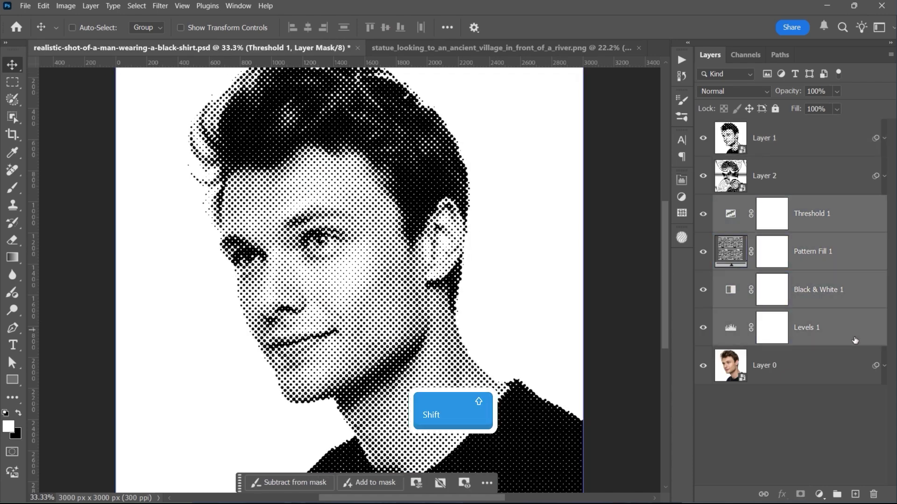
pyautogui.moveTo(794, 329)
pyautogui.mouseDown()
pyautogui.moveTo(420, 47)
pyautogui.moveTo(448, 126)
pyautogui.moveTo(409, 292)
pyautogui.mouseUp()
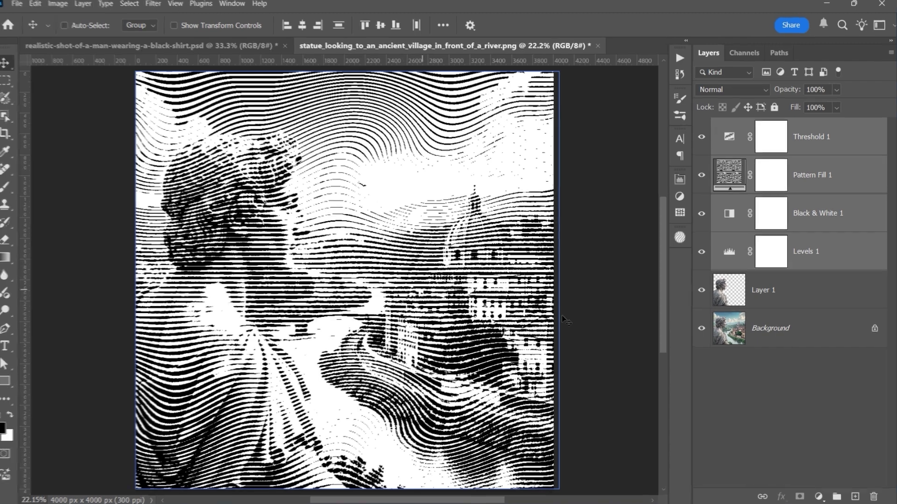
# Raise the statue cut-out above the adjustments, duplicate the four adjustments and clip them to it
pyautogui.moveTo(779, 288); pyautogui.dragTo(781, 102)
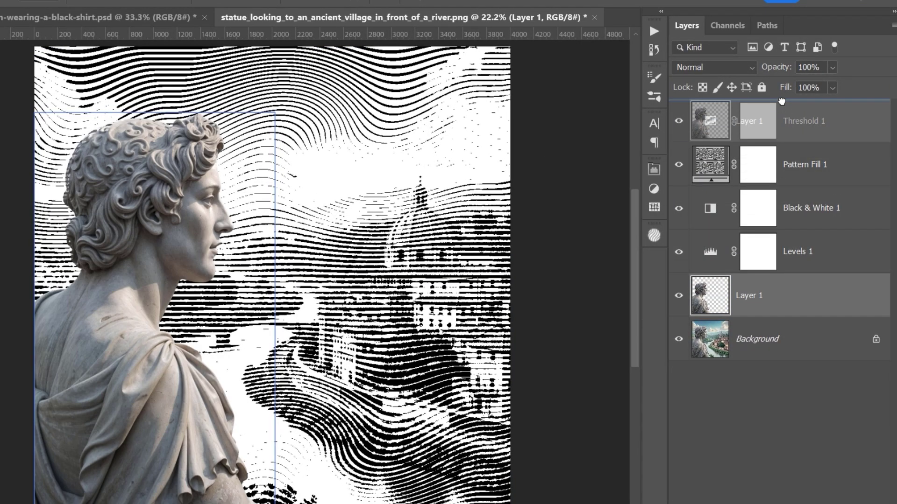
pyautogui.click(864, 169)
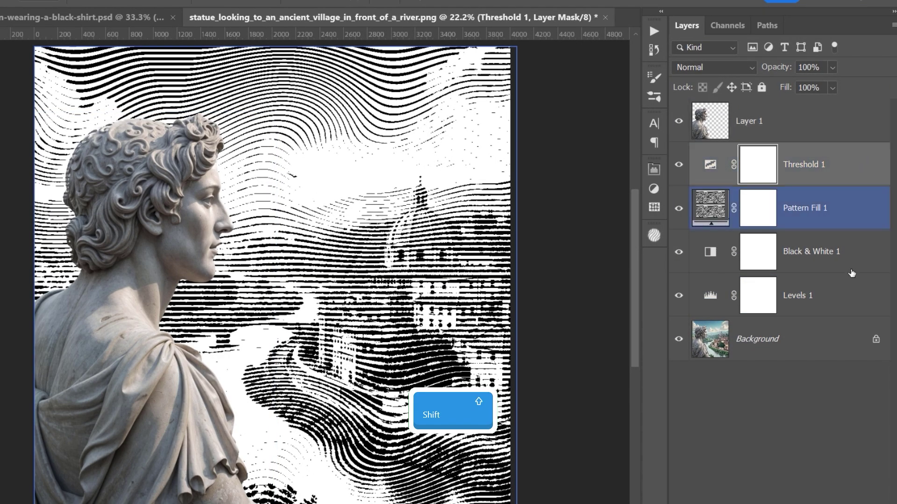
pyautogui.keyDown('shift'); pyautogui.click(848, 303); pyautogui.keyUp('shift')
pyautogui.moveTo(850, 243); pyautogui.dragTo(838, 98)
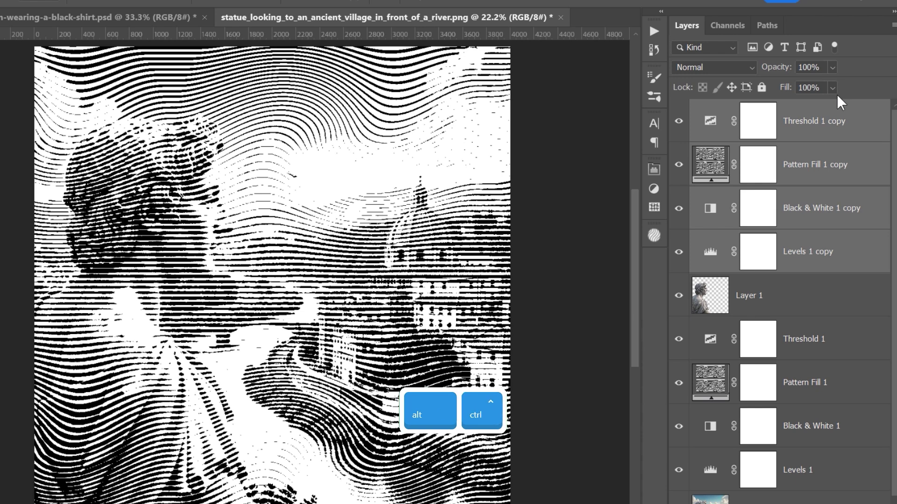
pyautogui.hotkey('ctrl', 'alt', 'g')
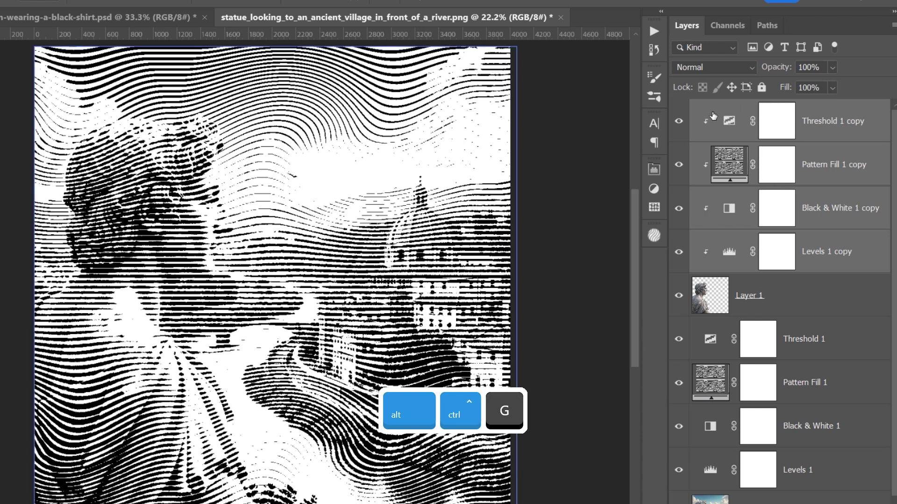
# Switch the copied Pattern Fill to a dotted halftone pattern
pyautogui.click(717, 287)
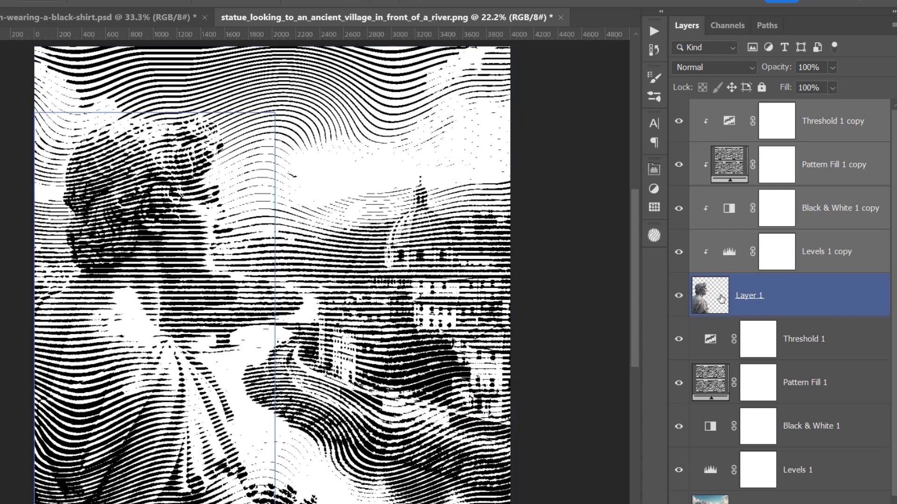
pyautogui.doubleClick(726, 162)
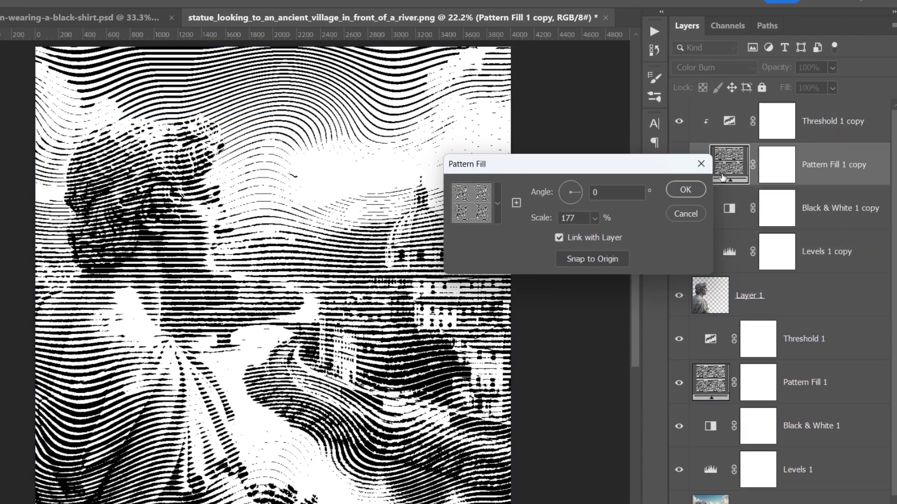
pyautogui.click(498, 204)
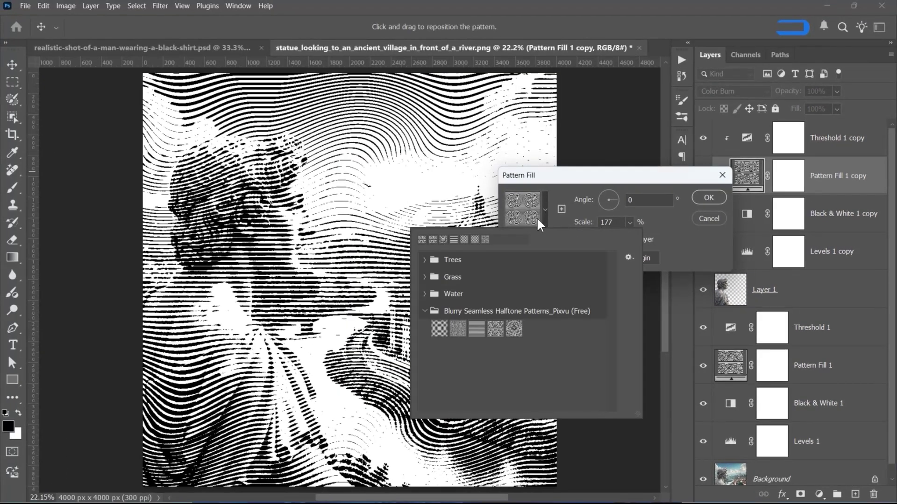
pyautogui.click(458, 331)
pyautogui.click(329, 331)
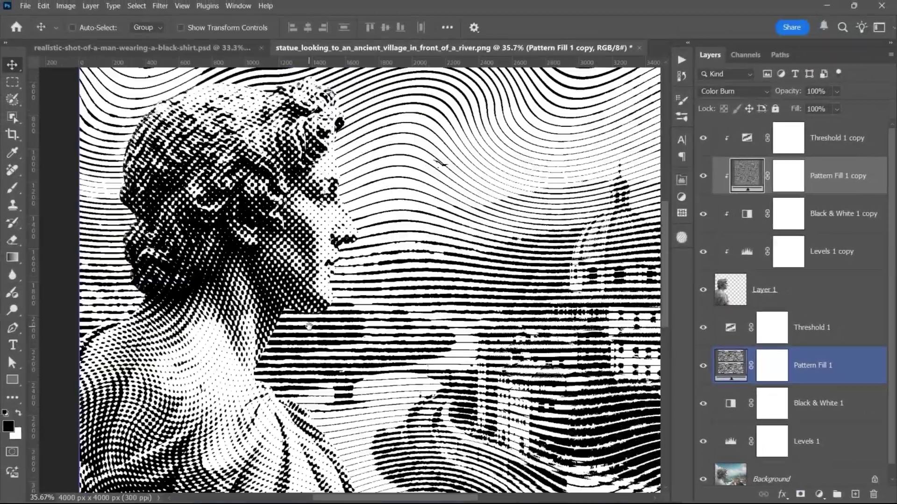
pyautogui.click(751, 327)
# Set the Levels 1 copy to input 27/1.03/249 and output 31/223
pyautogui.click(751, 289)
pyautogui.click(751, 258)
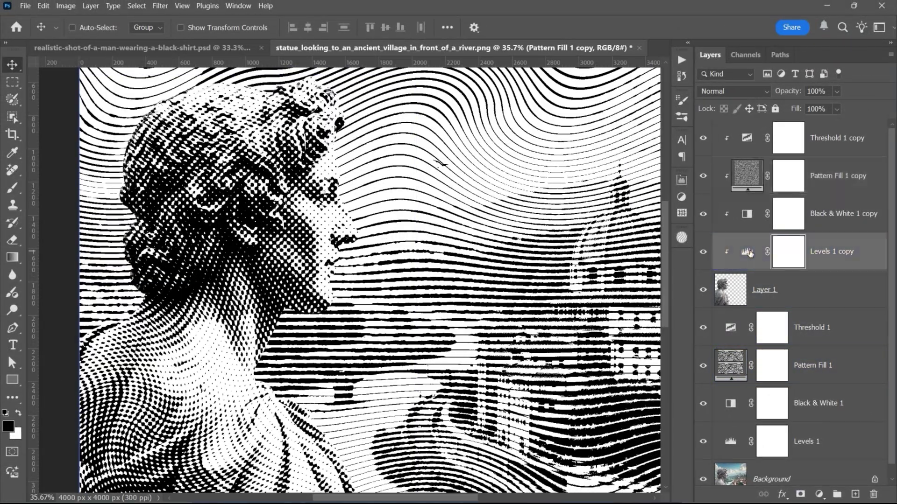
pyautogui.doubleClick(747, 253)
pyautogui.moveTo(640, 303)
pyautogui.mouseDown()
pyautogui.moveTo(534, 301)
pyautogui.moveTo(639, 304)
pyautogui.mouseUp()
pyautogui.moveTo(626, 340); pyautogui.dragTo(627, 340)
pyautogui.moveTo(541, 340); pyautogui.dragTo(535, 340)
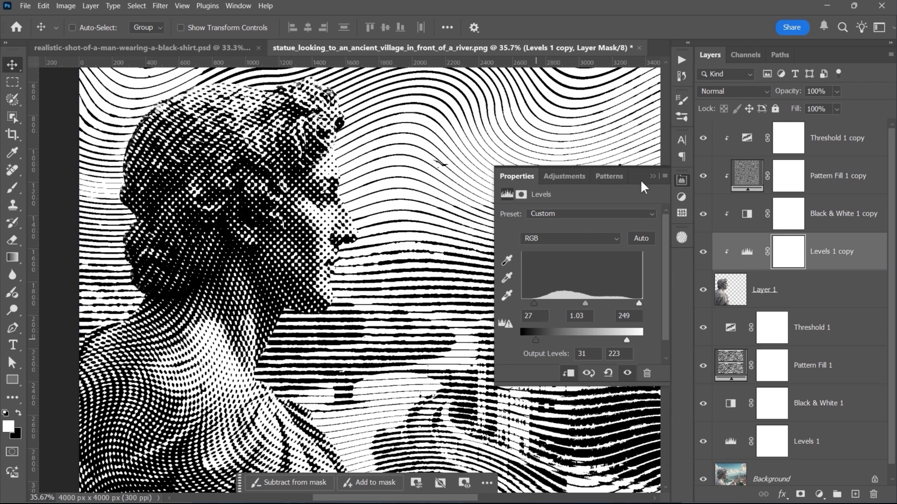
pyautogui.click(813, 365)
pyautogui.moveTo(609, 350); pyautogui.dragTo(392, 262)
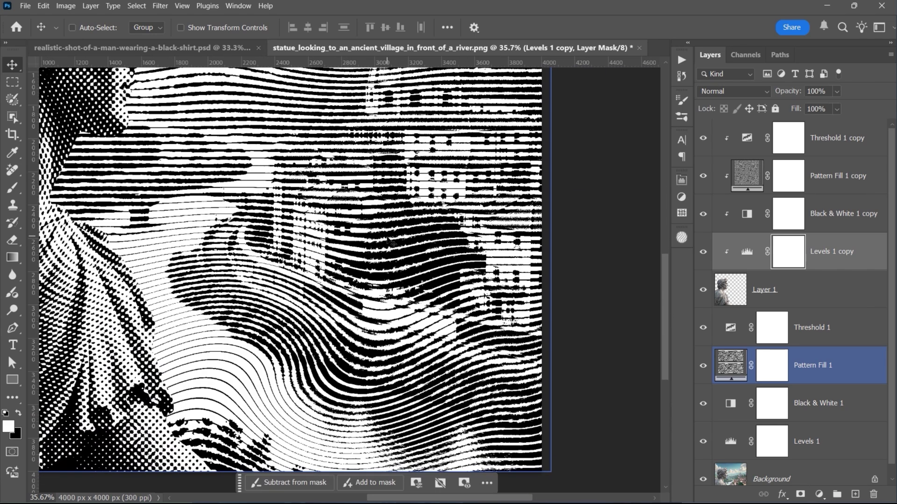
# Blur the Background photo with a 4.5-pixel Gaussian Blur
pyautogui.hotkey('alt', '[')
pyautogui.hotkey('alt', '[')
pyautogui.hotkey('alt', '[')
pyautogui.hotkey('alt', '[')
pyautogui.hotkey('alt', '[')
pyautogui.hotkey('alt', '[')
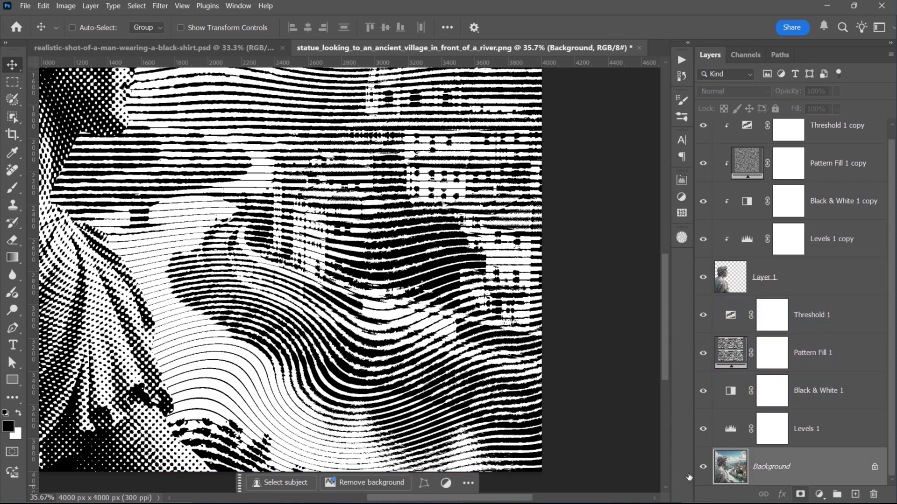
pyautogui.click(160, 6)
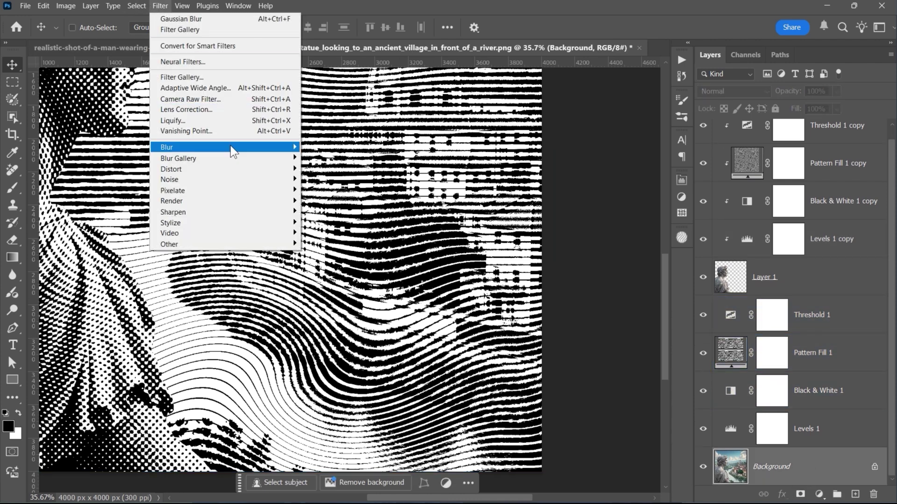
pyautogui.moveTo(231, 145)
pyautogui.click(322, 191)
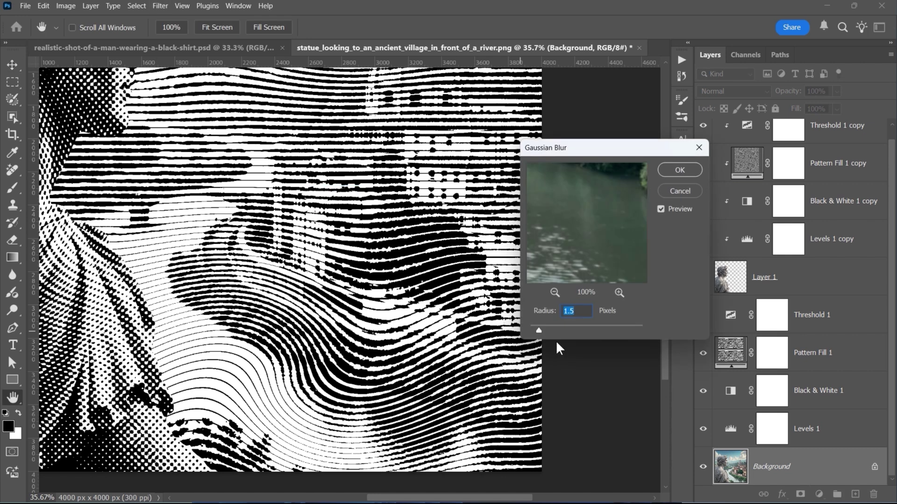
pyautogui.moveTo(546, 326); pyautogui.dragTo(557, 327)
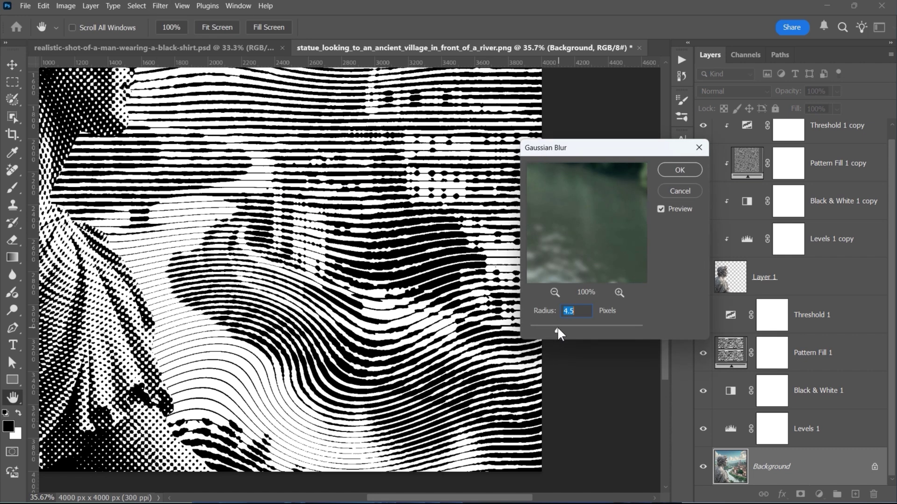
pyautogui.click(677, 172)
pyautogui.hotkey('ctrl', '0')
# Stamp all visible layers into a new Layer 2 above the Threshold 1 copy
pyautogui.scroll(1, 841, 178)
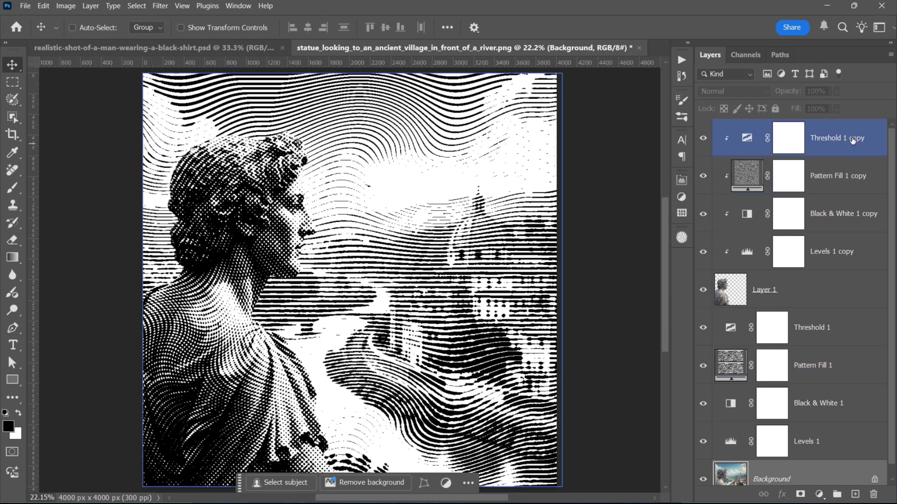
pyautogui.click(856, 142)
pyautogui.hotkey('ctrl', 'alt', 'shift')
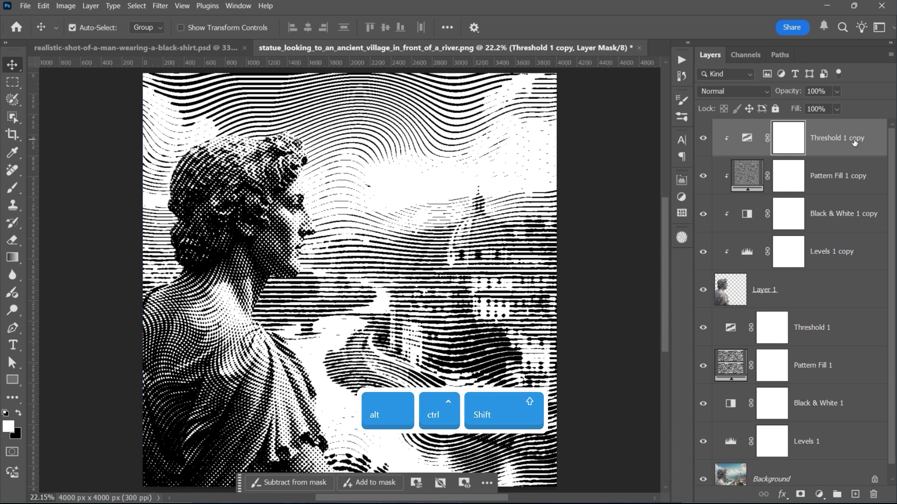
pyautogui.hotkey('ctrl', 'alt', 'shift', 'e')
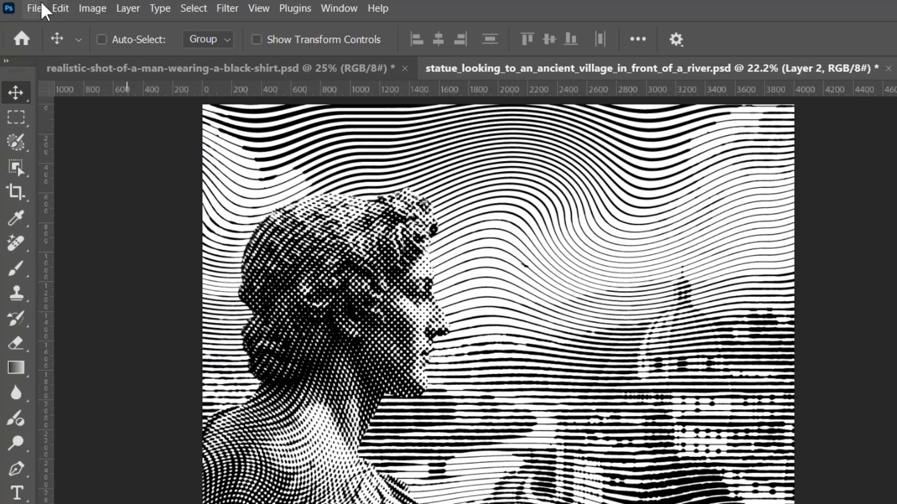
# Place a Black Grunge Textures image and enlarge it to about 160% to cover the canvas
pyautogui.click(41, 4)
pyautogui.click(88, 341)
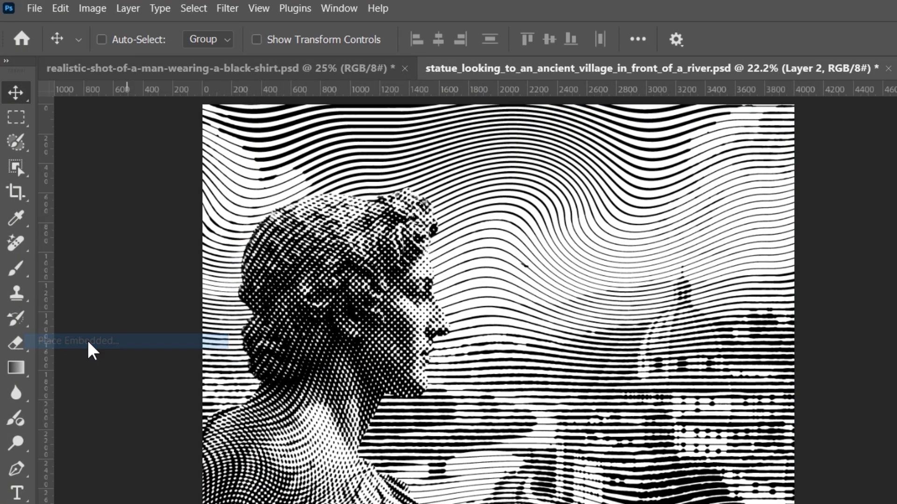
pyautogui.doubleClick(188, 160)
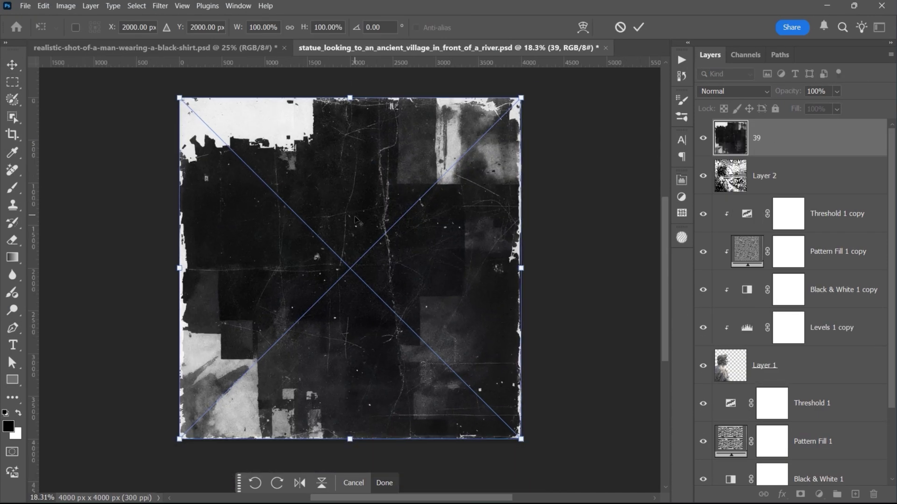
pyautogui.moveTo(474, 134); pyautogui.dragTo(545, 126)
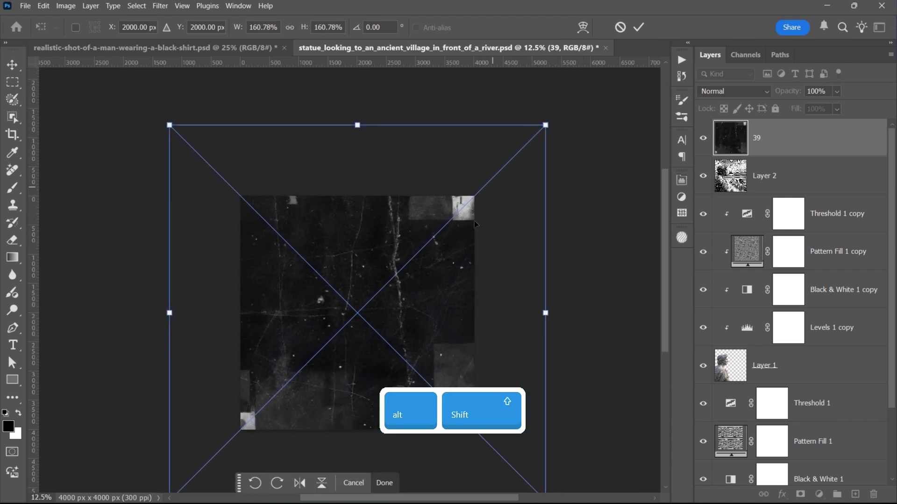
pyautogui.moveTo(447, 263); pyautogui.dragTo(431, 261)
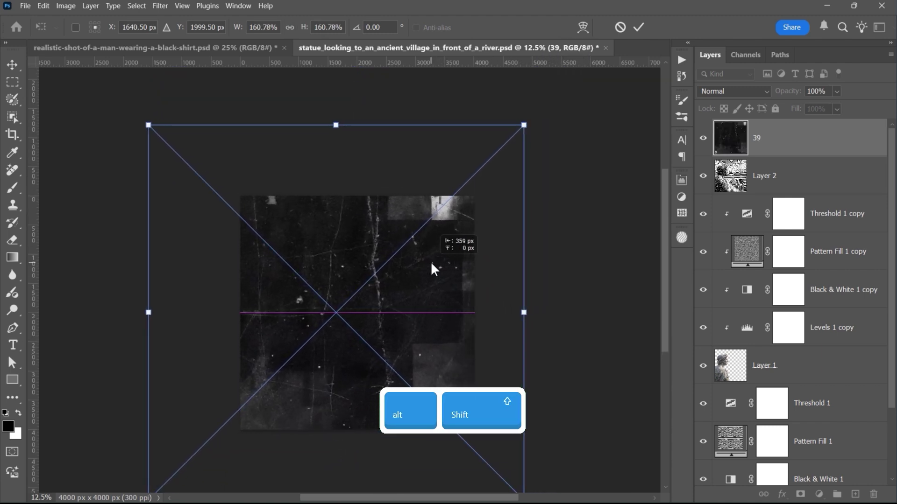
pyautogui.press('Return')
# Set the grunge texture layer 39 to Exclusion blend mode
pyautogui.scroll(3, 431, 261)
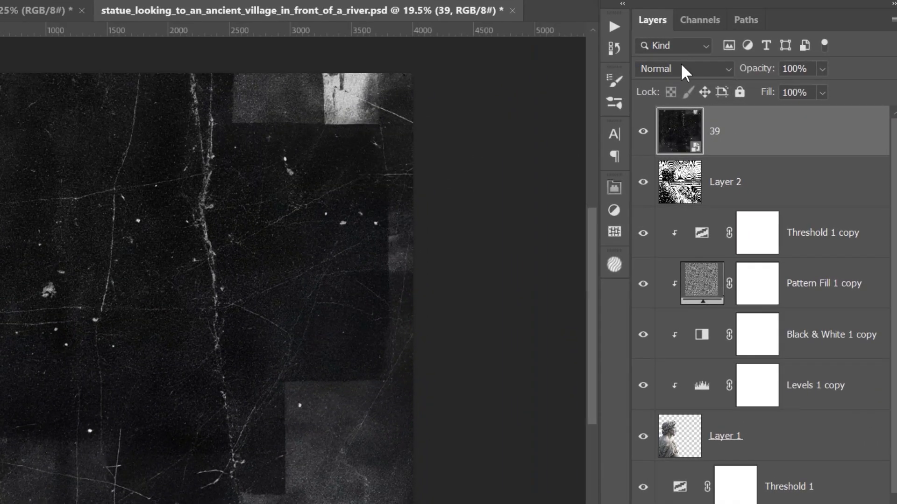
pyautogui.click(733, 91)
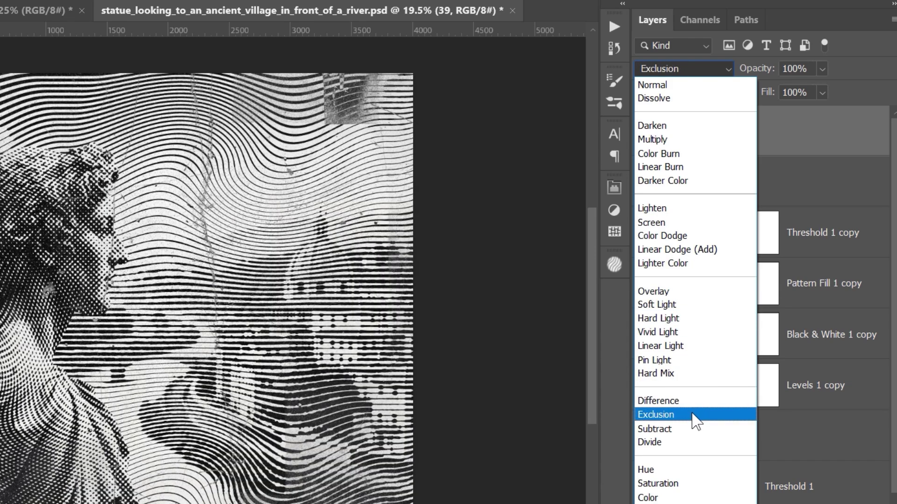
pyautogui.click(693, 416)
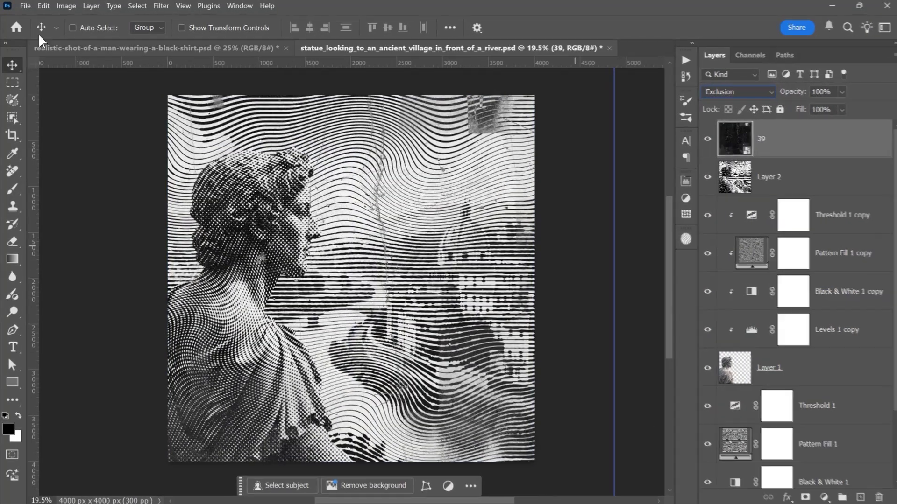
pyautogui.click(21, 6)
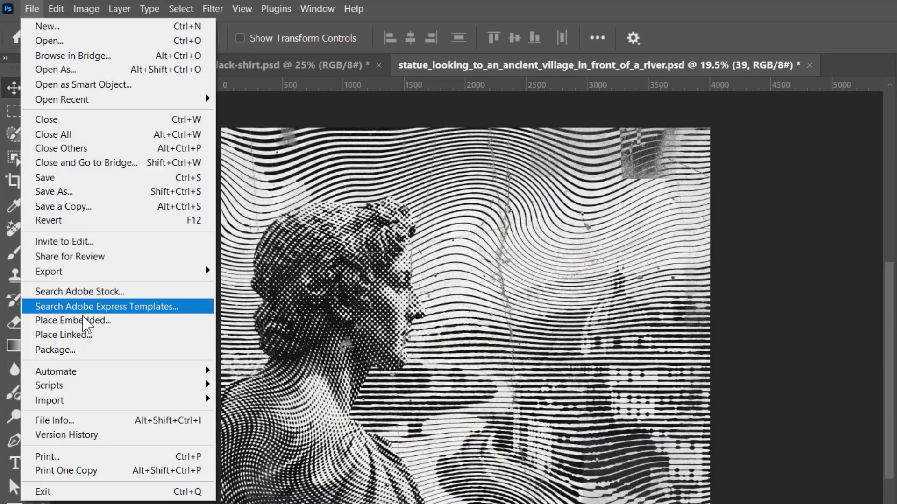
# Place grunge texture 46 in Color Dodge mode at 49% opacity
pyautogui.click(86, 321)
pyautogui.doubleClick(516, 147)
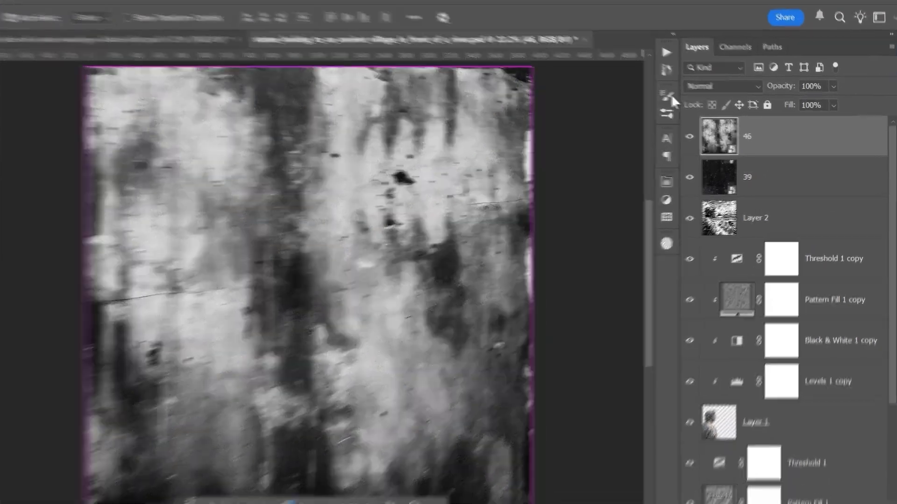
pyautogui.click(722, 86)
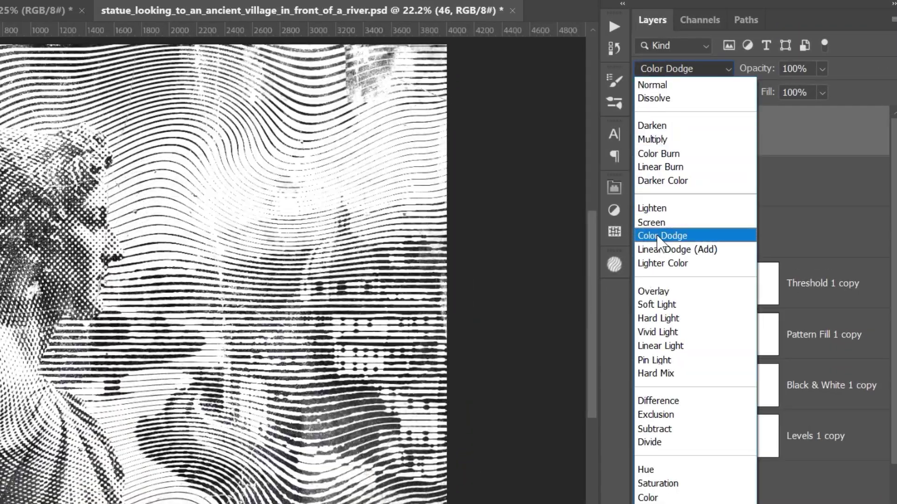
pyautogui.click(657, 235)
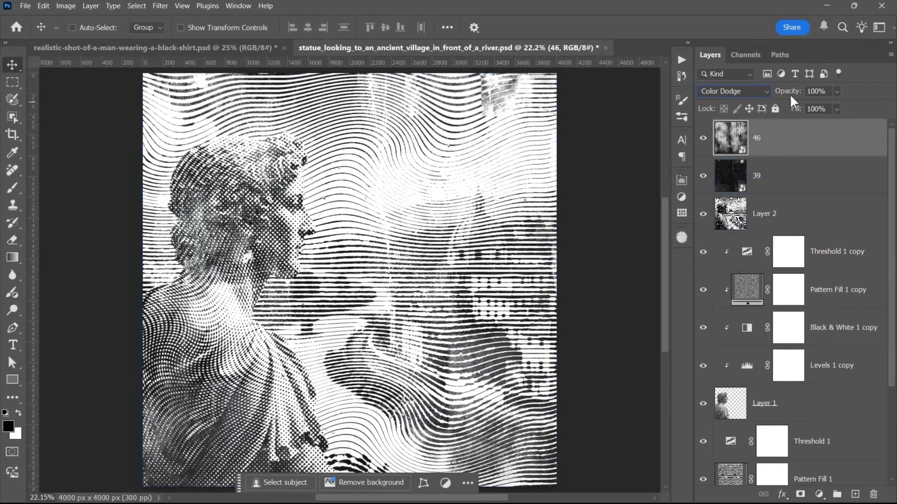
pyautogui.press('Down')
pyautogui.press('Down')
pyautogui.press('Down')
pyautogui.press('Down')
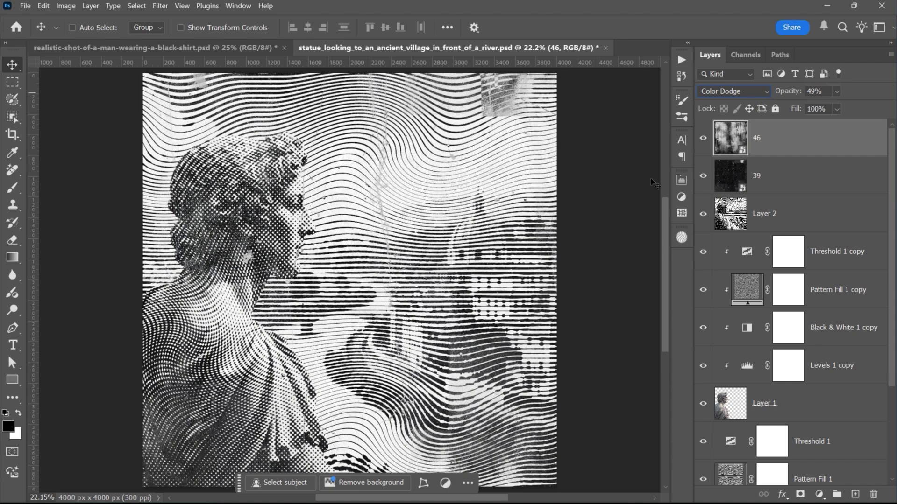
# Zoom and pan over the statue, its shoulder and the image edges to inspect the texture
pyautogui.scroll(6, 405, 350)
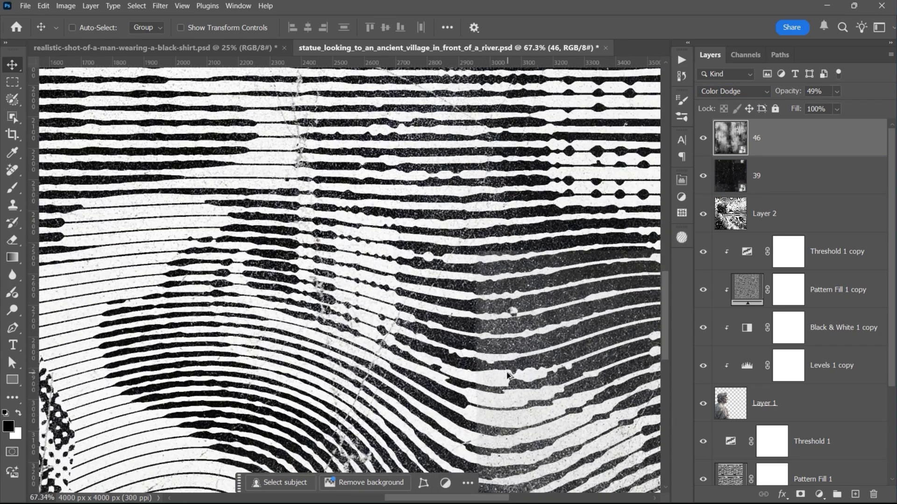
pyautogui.scroll(1, 507, 375)
pyautogui.moveTo(507, 375); pyautogui.dragTo(542, 365)
pyautogui.scroll(-2, 486, 328)
pyautogui.moveTo(280, 116); pyautogui.dragTo(397, 262)
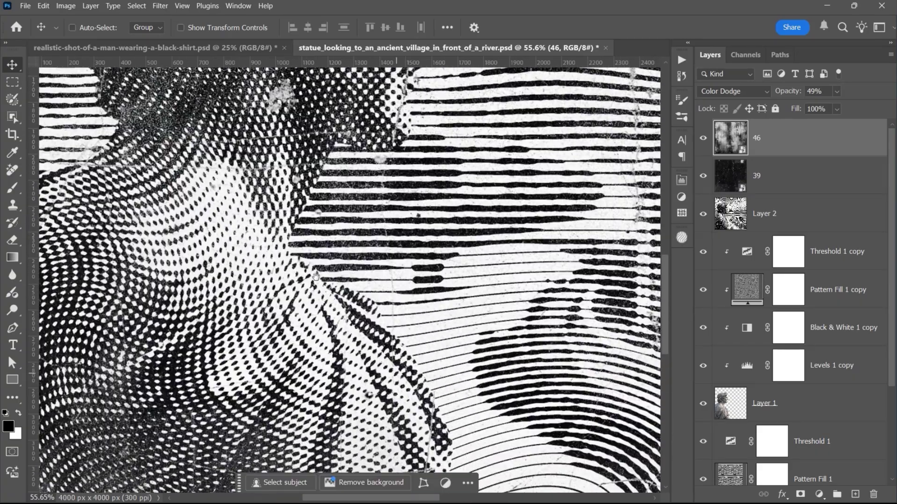
pyautogui.moveTo(233, 140); pyautogui.dragTo(373, 304)
pyautogui.moveTo(187, 280); pyautogui.dragTo(70, 383)
pyautogui.moveTo(467, 280); pyautogui.dragTo(280, 261)
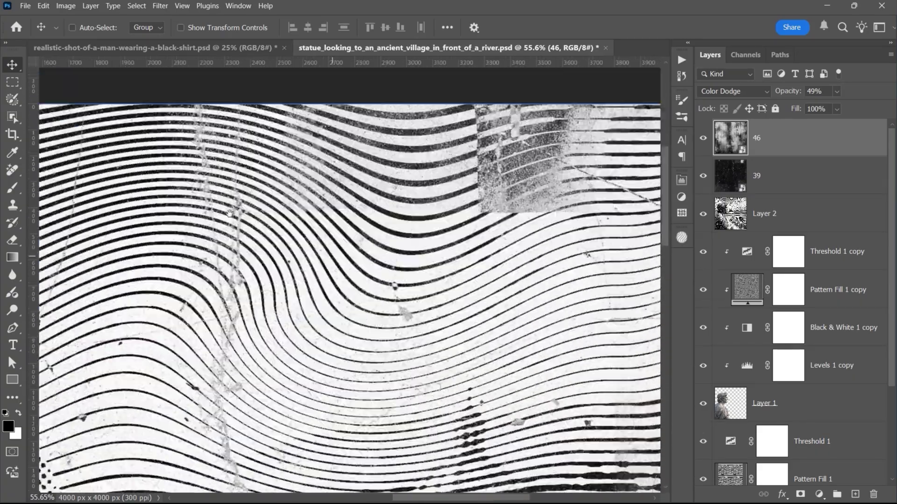
pyautogui.moveTo(514, 233); pyautogui.dragTo(417, 268)
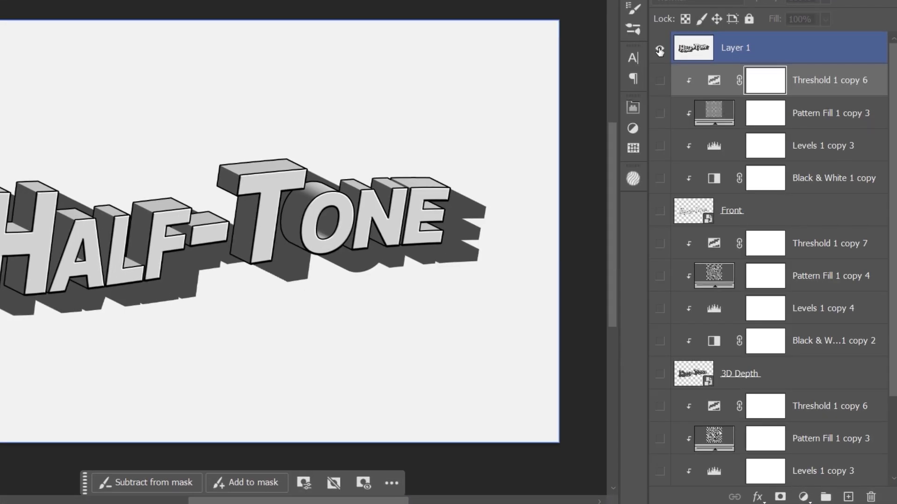
# Hide Layer 1 and show Front, 3D Depth, Shadow, Black & White 1 copy and the wavy-line adjustment
pyautogui.click(703, 133)
pyautogui.click(659, 212)
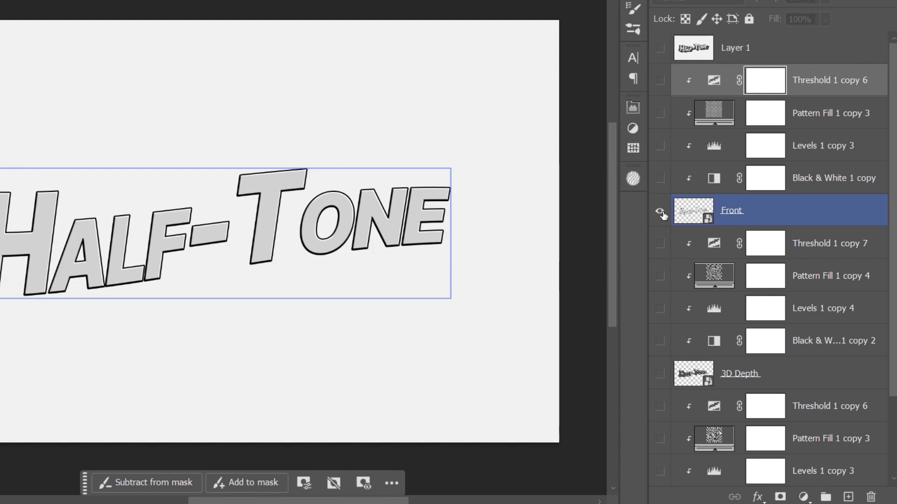
pyautogui.scroll(-3, 663, 215)
pyautogui.click(659, 275)
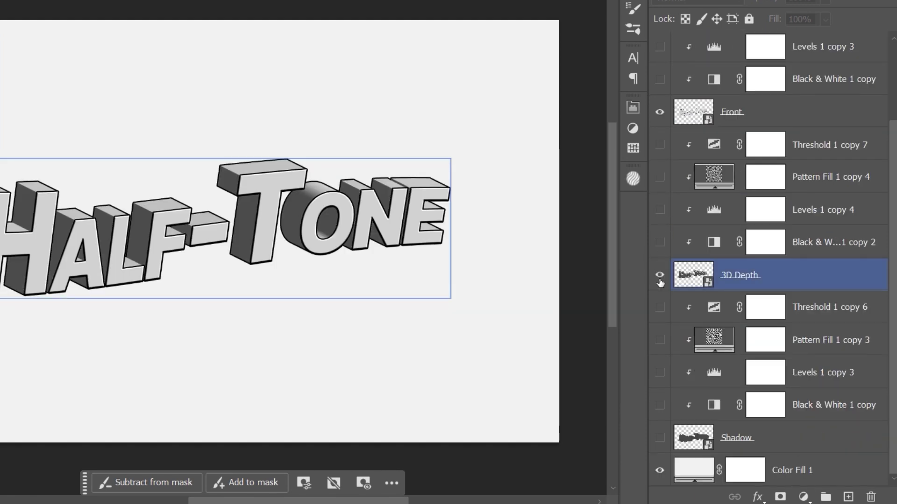
pyautogui.click(659, 438)
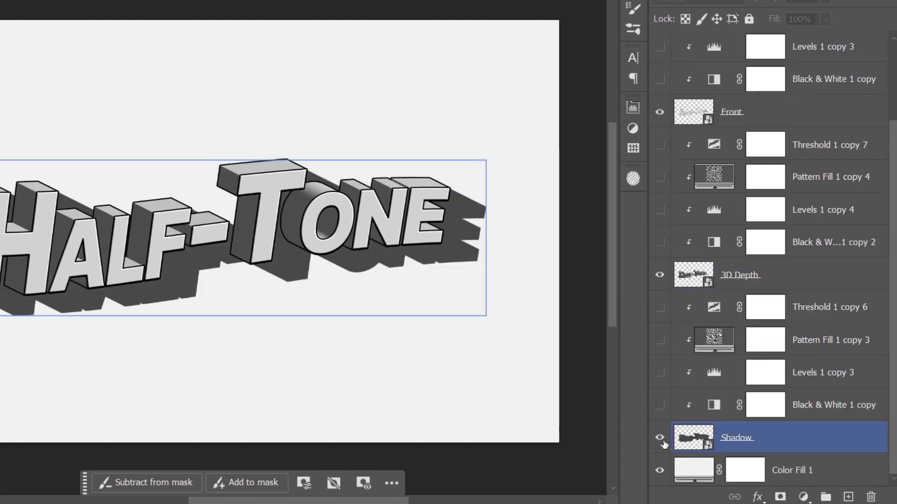
pyautogui.click(660, 405)
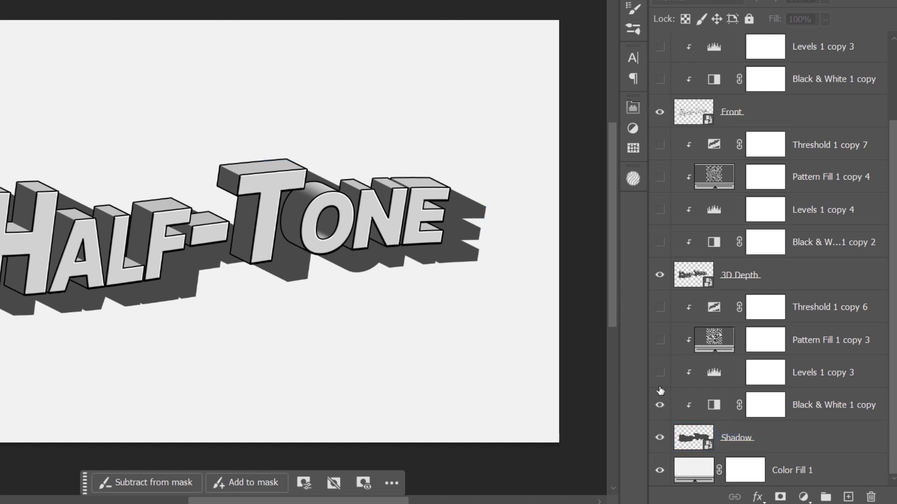
pyautogui.click(660, 308)
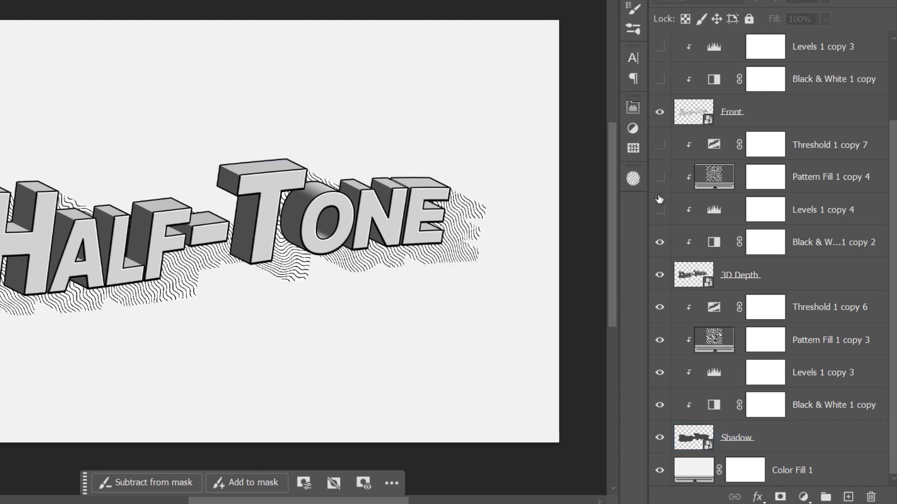
pyautogui.scroll(3, 660, 152)
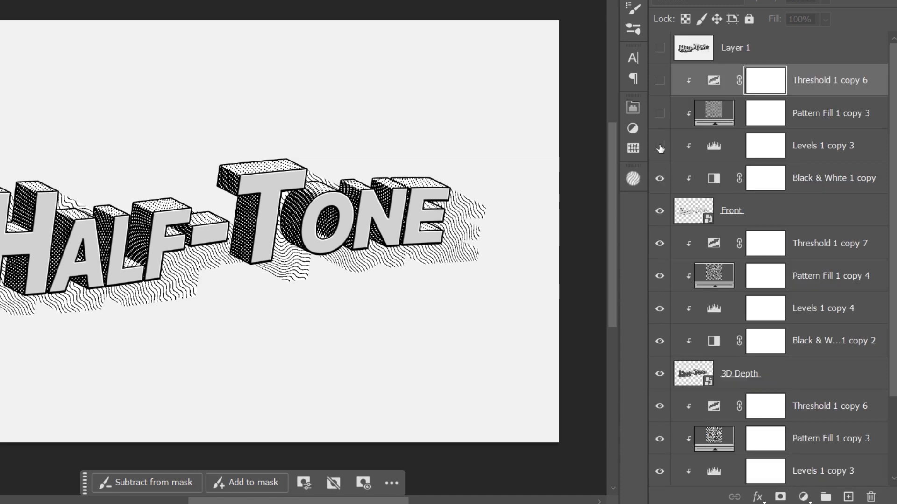
pyautogui.hotkey('ctrl', '+')
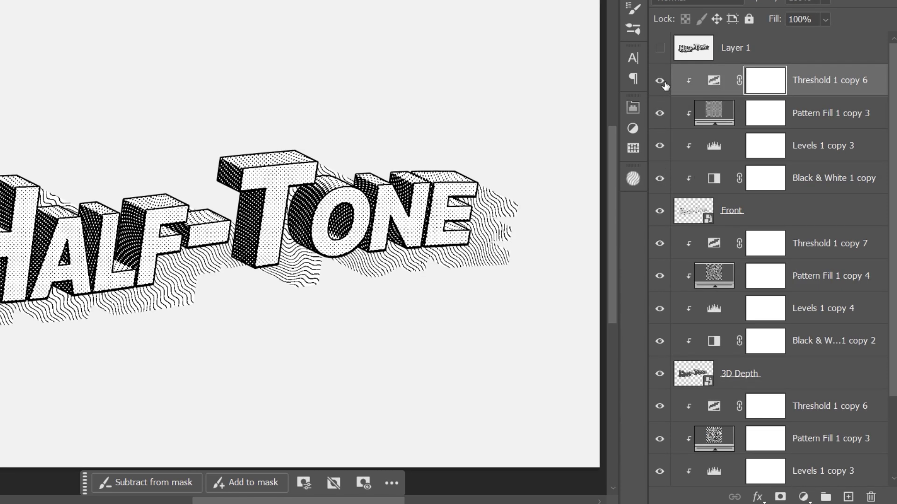
pyautogui.click(714, 81)
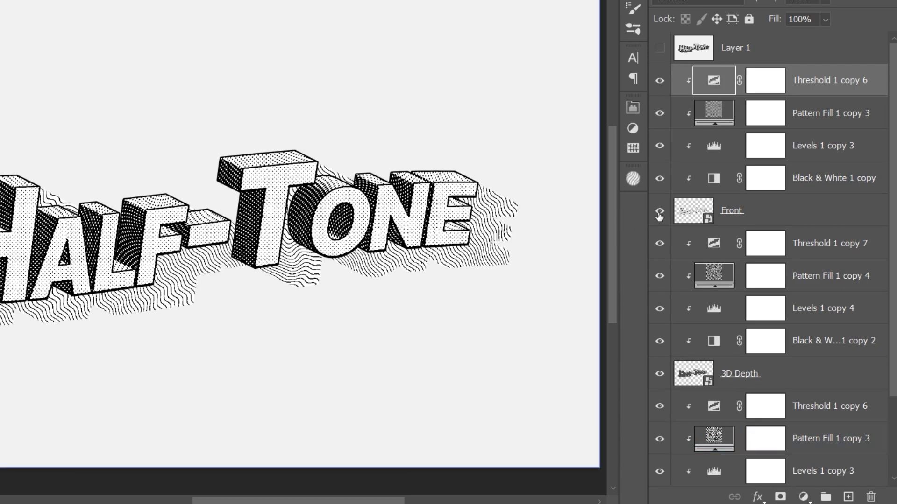
# Load the Front layer's outline and add a Gradient Map masked to the front faces
pyautogui.keyDown('ctrl'); pyautogui.click(692, 214); pyautogui.keyUp('ctrl')
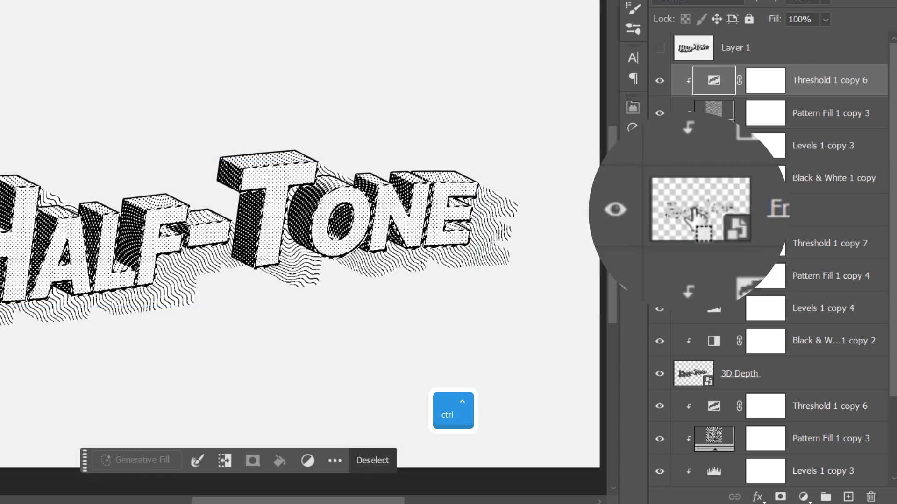
pyautogui.hotkey('ctrl', 'a')
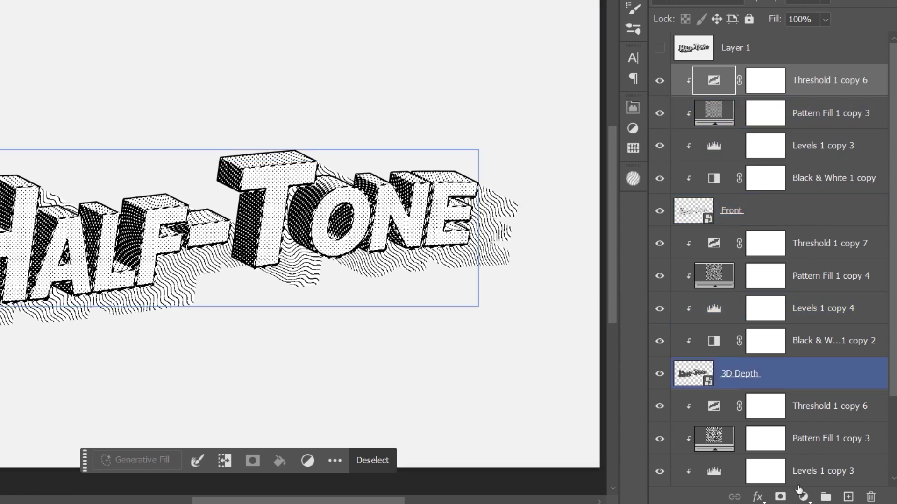
pyautogui.click(804, 497)
pyautogui.click(807, 482)
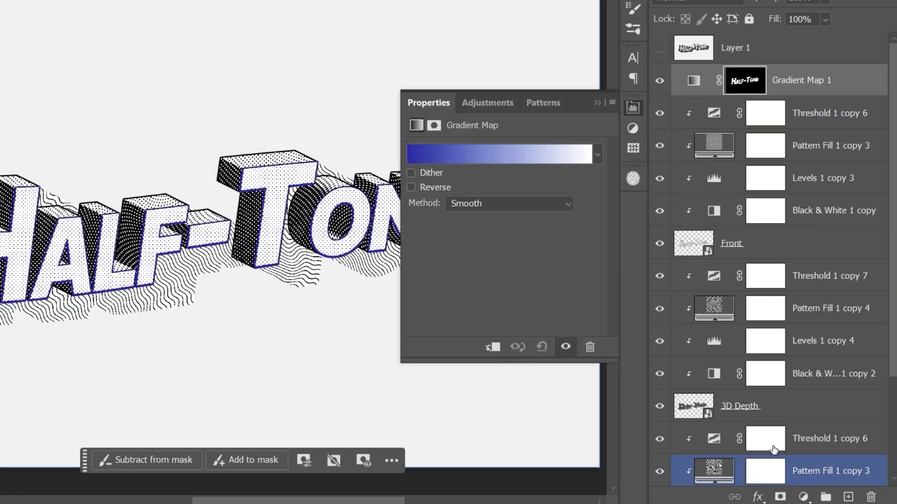
# Compare Duotone Gradient Maps presets and settle on a gold duotone for the front faces
pyautogui.click(598, 153)
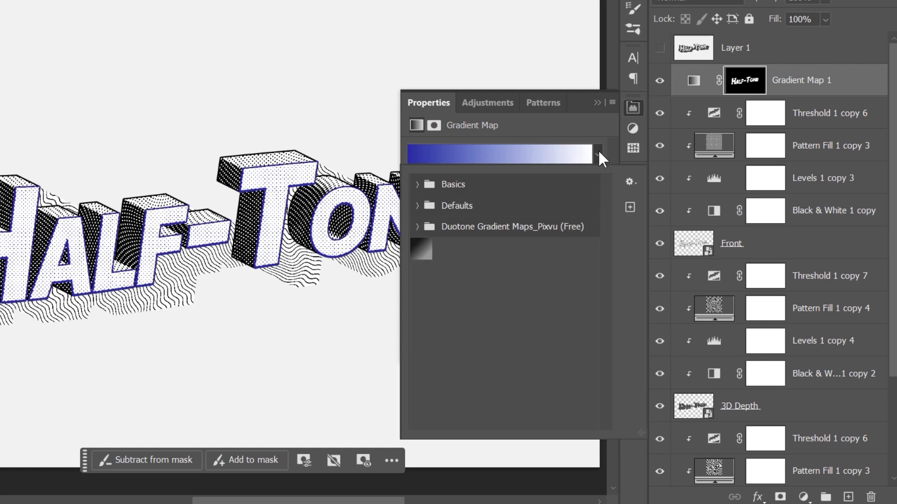
pyautogui.click(417, 226)
pyautogui.click(436, 249)
pyautogui.click(459, 250)
pyautogui.click(482, 250)
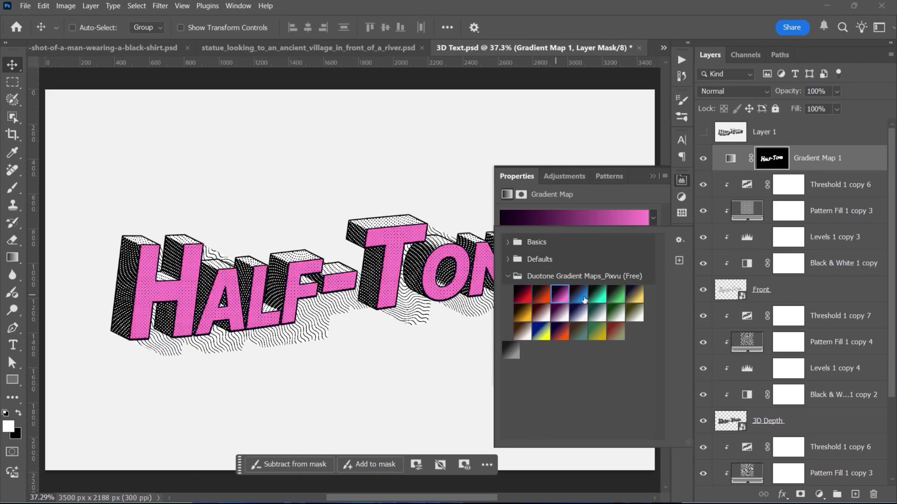
pyautogui.click(583, 297)
pyautogui.click(598, 297)
pyautogui.click(616, 298)
pyautogui.click(634, 295)
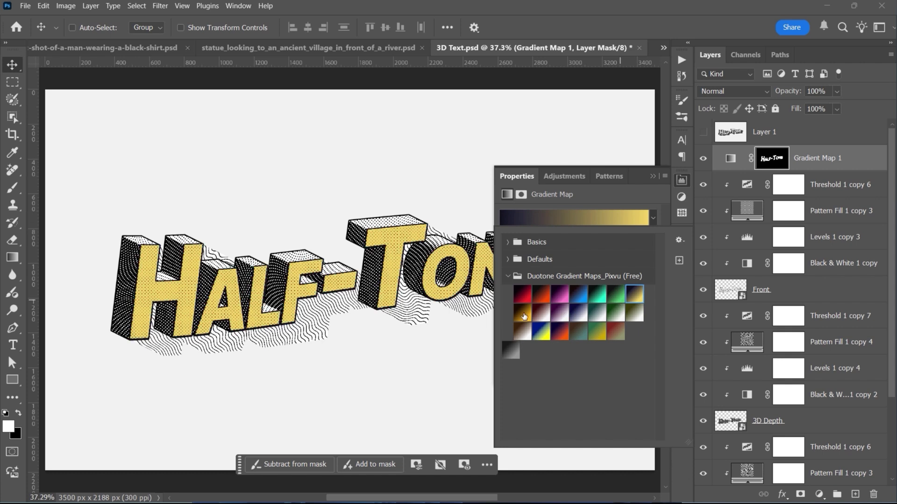
pyautogui.click(523, 314)
pyautogui.click(578, 312)
pyautogui.click(615, 312)
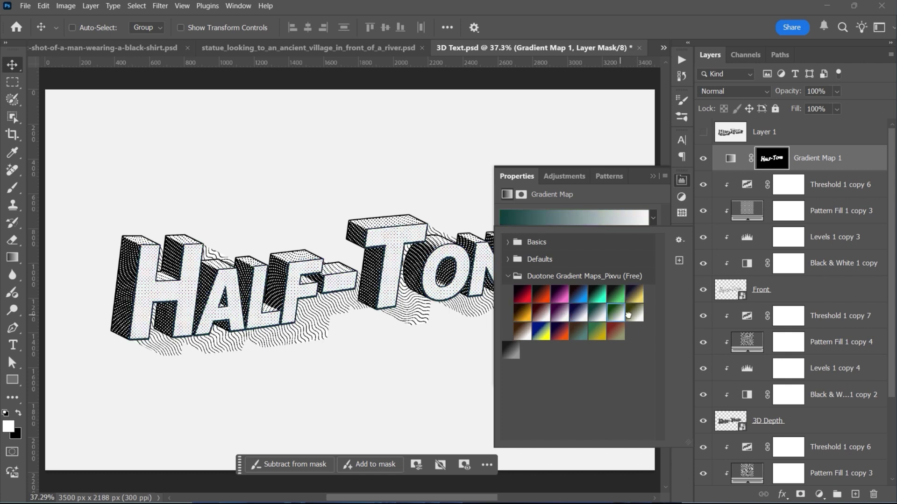
pyautogui.click(541, 332)
pyautogui.click(578, 331)
pyautogui.click(597, 332)
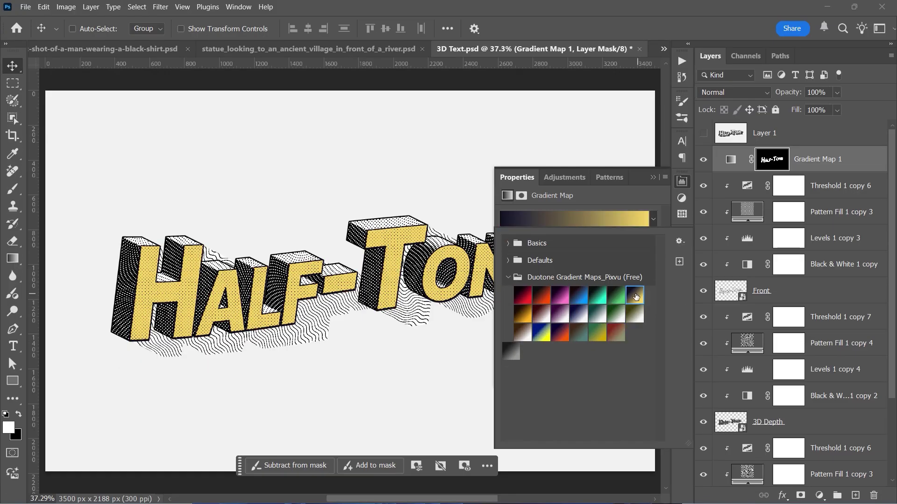
# Select the letters' 3D Depth sides, subtracting the Front faces from the selection
pyautogui.click(653, 179)
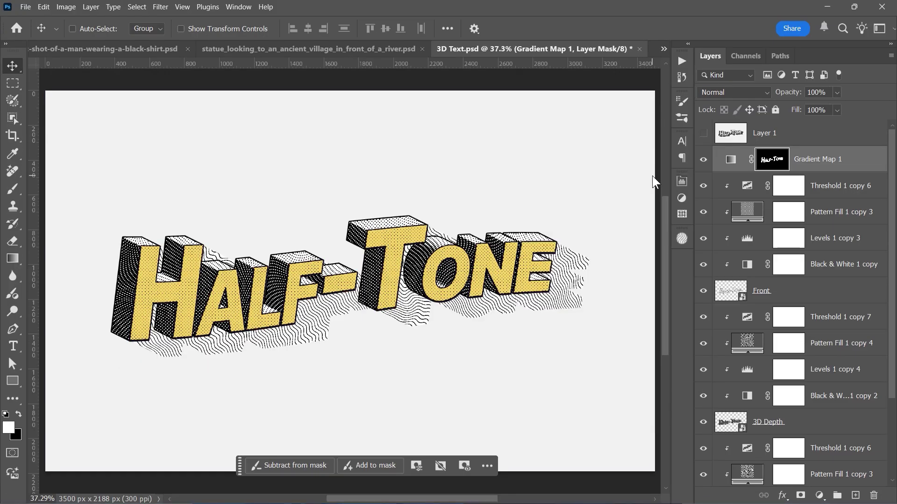
pyautogui.keyDown('ctrl'); pyautogui.click(729, 422); pyautogui.keyUp('ctrl')
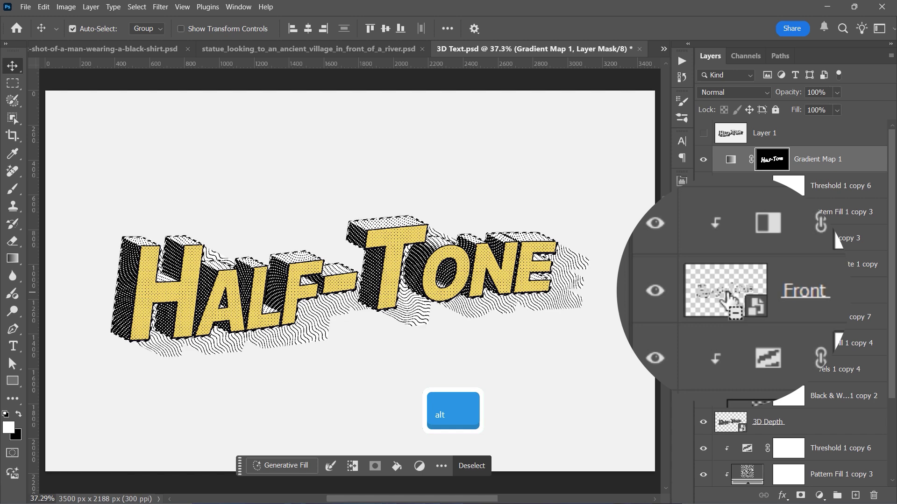
pyautogui.keyDown('ctrl'); pyautogui.keyDown('alt'); pyautogui.click(733, 294); pyautogui.keyUp('alt'); pyautogui.keyUp('ctrl')
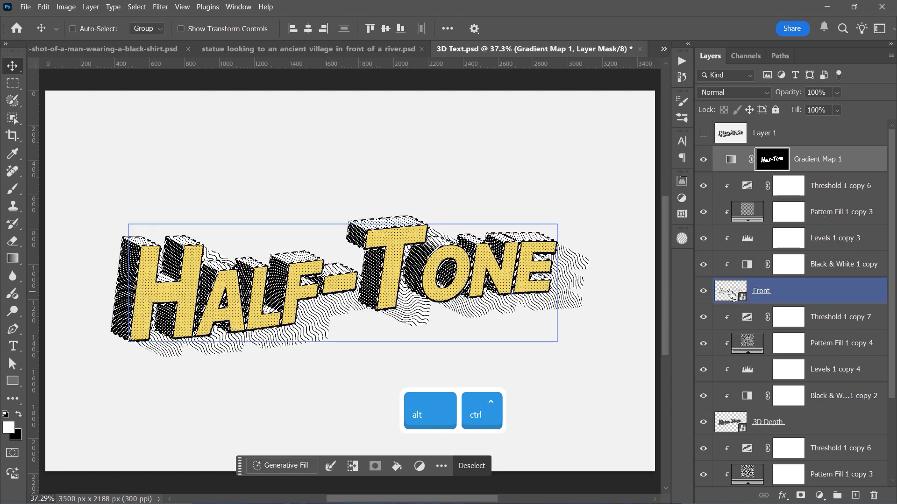
# Add a masked Gradient Map to the sides and choose the teal-brown Duotone preset
pyautogui.click(819, 496)
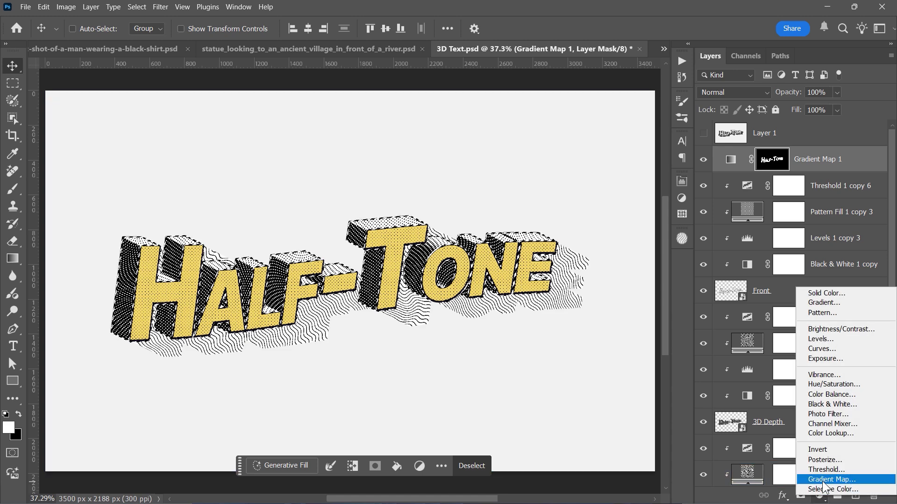
pyautogui.click(822, 481)
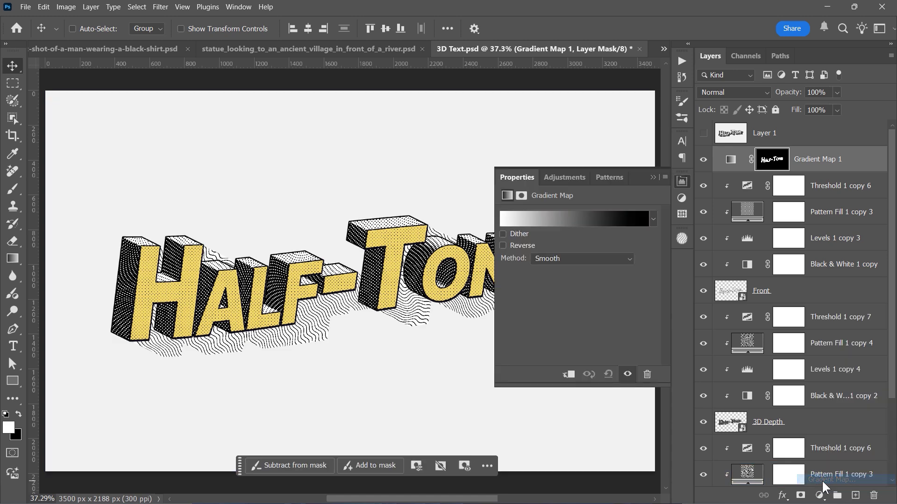
pyautogui.click(653, 218)
pyautogui.click(541, 295)
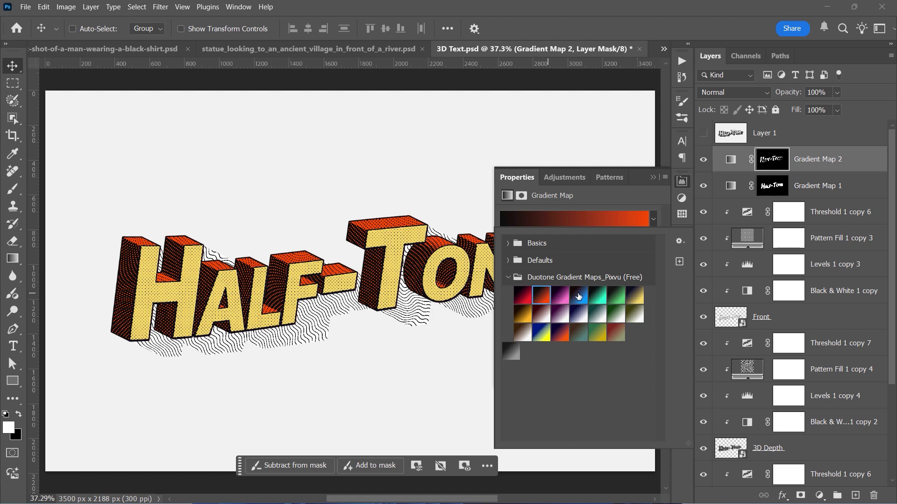
pyautogui.click(616, 295)
pyautogui.click(616, 332)
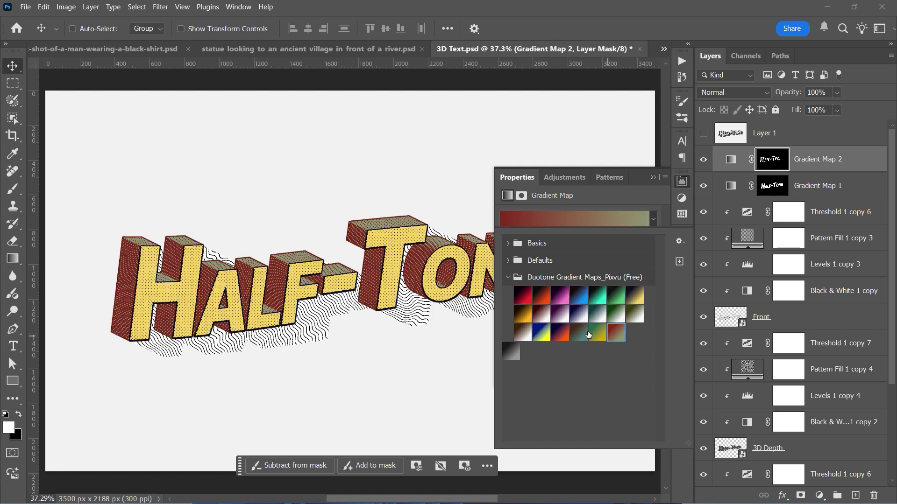
pyautogui.click(579, 333)
pyautogui.click(598, 334)
pyautogui.click(579, 331)
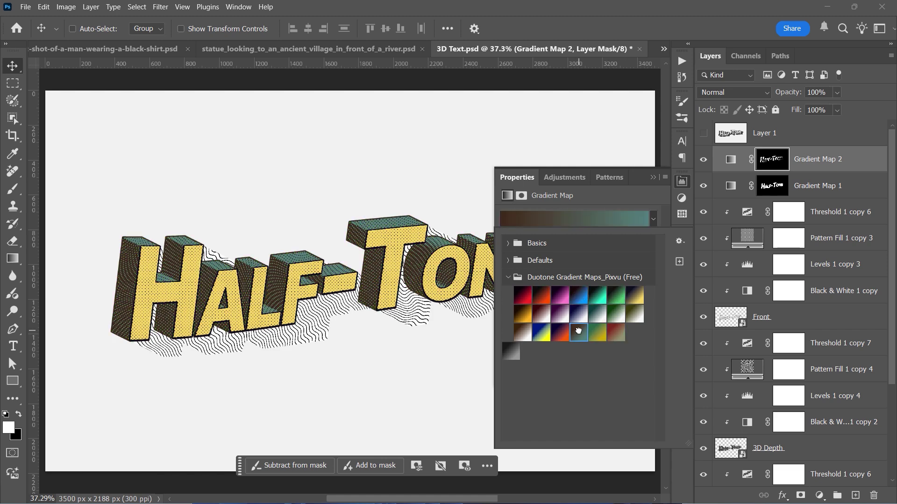
# Set Gradient Map 2's right gradient stop to mid-grey 949494
pyautogui.click(652, 178)
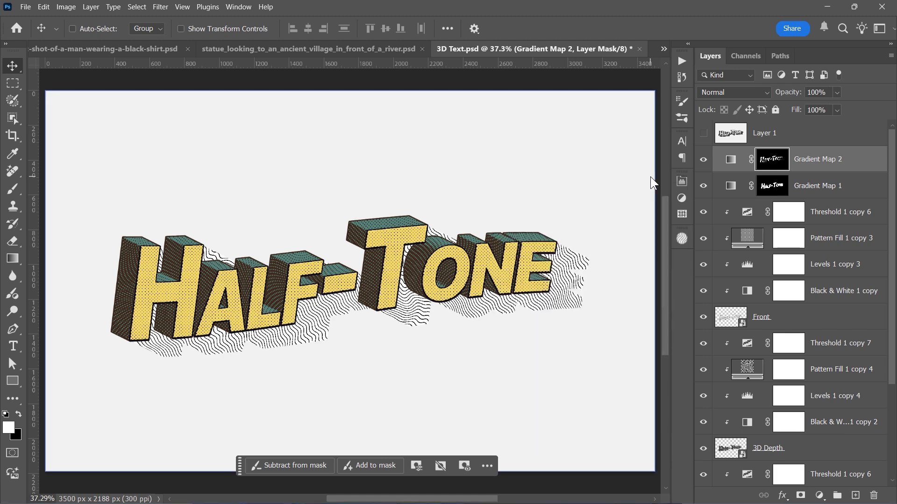
pyautogui.click(731, 159)
pyautogui.click(642, 220)
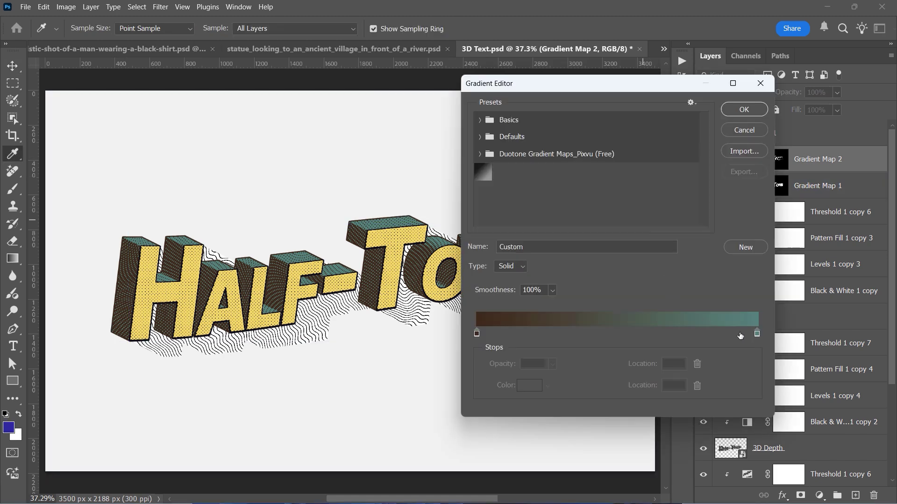
pyautogui.doubleClick(757, 333)
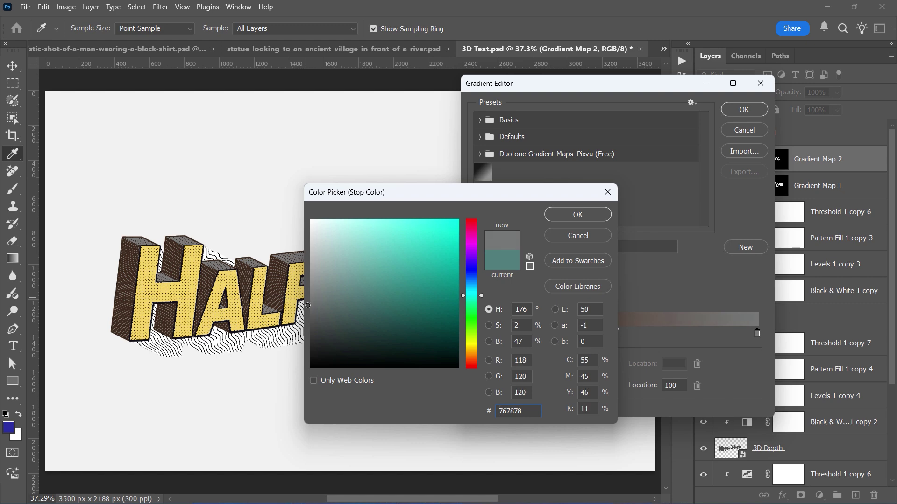
pyautogui.moveTo(308, 305); pyautogui.dragTo(310, 280)
pyautogui.click(578, 215)
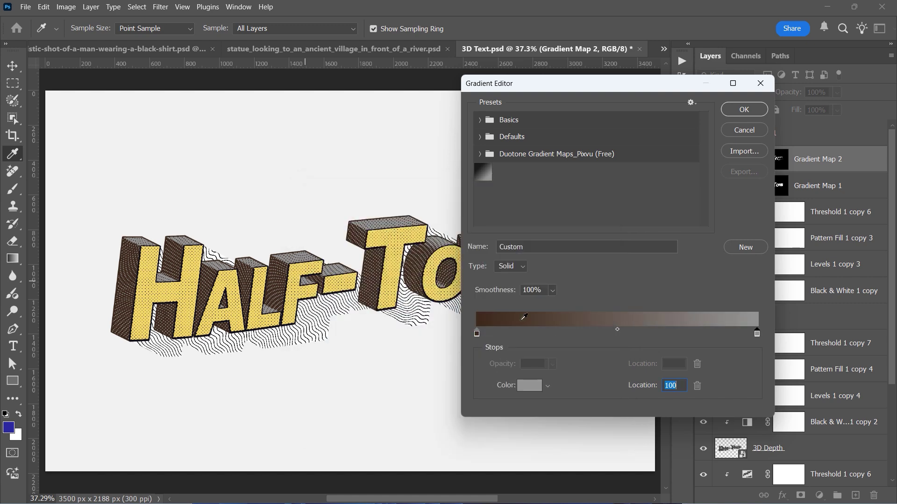
# Set the left stop to near-black 1f1f1f and apply the grey gradient
pyautogui.doubleClick(476, 333)
pyautogui.click(311, 335)
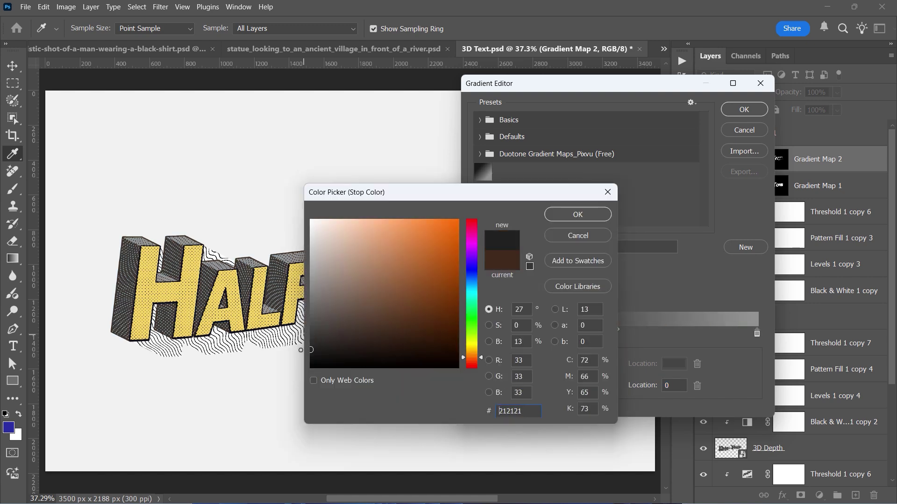
pyautogui.moveTo(301, 350); pyautogui.dragTo(306, 351)
pyautogui.click(578, 214)
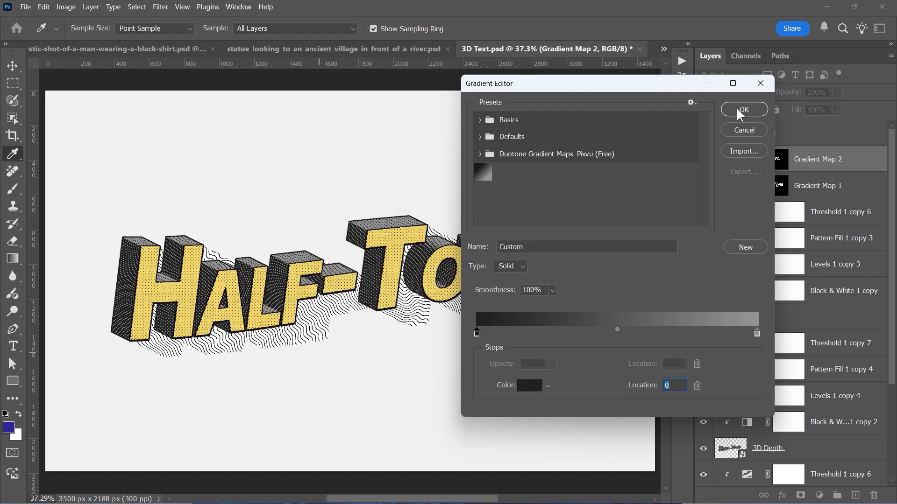
pyautogui.click(744, 108)
pyautogui.press('v')
pyautogui.click(652, 177)
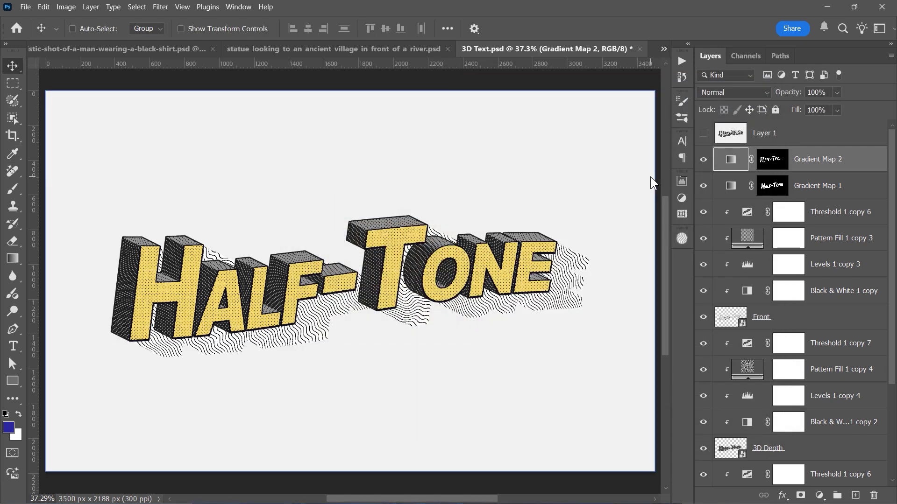
# Place grunge texture 46 as embedded, blend it in Overlay, and lower its opacity
pyautogui.click(26, 7)
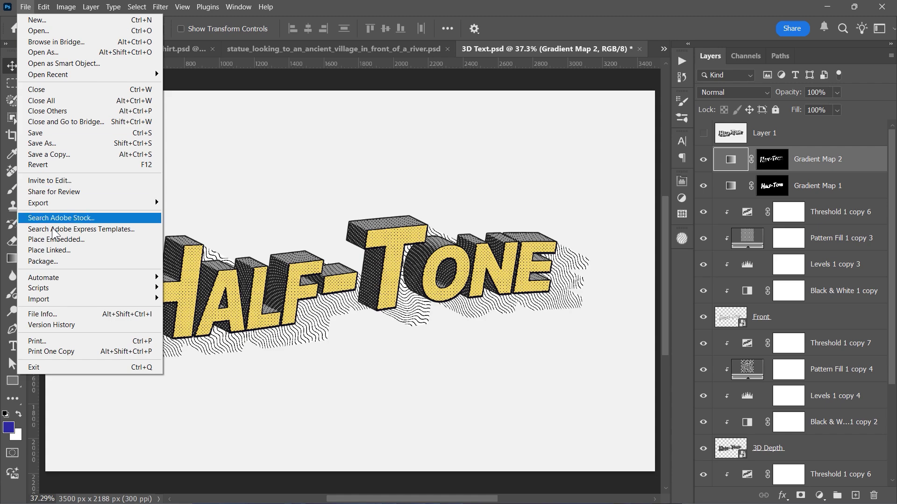
pyautogui.click(56, 239)
pyautogui.doubleClick(382, 101)
pyautogui.press('Return')
pyautogui.click(735, 92)
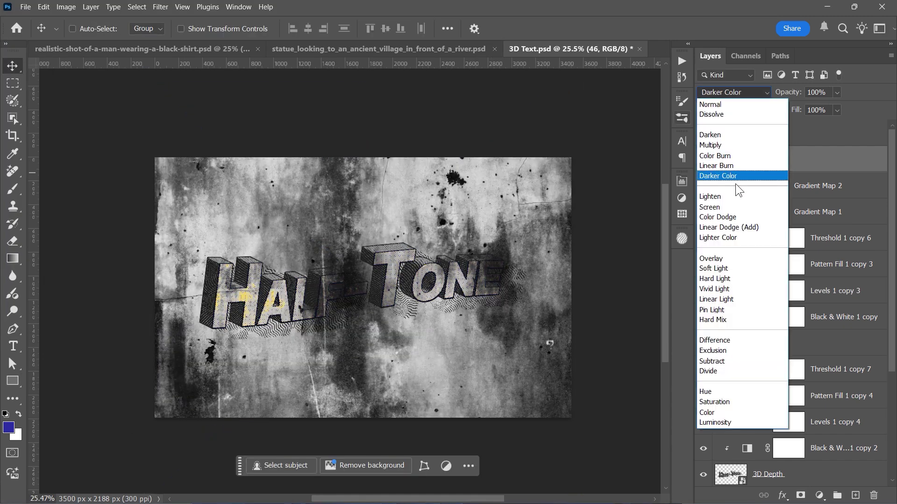
pyautogui.click(739, 251)
pyautogui.hotkey('ctrl', '0')
pyautogui.press('Tab')
pyautogui.write('57')
pyautogui.press('Return')
# Place grunge texture 57 as embedded and blend it in Difference mode
pyautogui.click(26, 7)
pyautogui.click(56, 239)
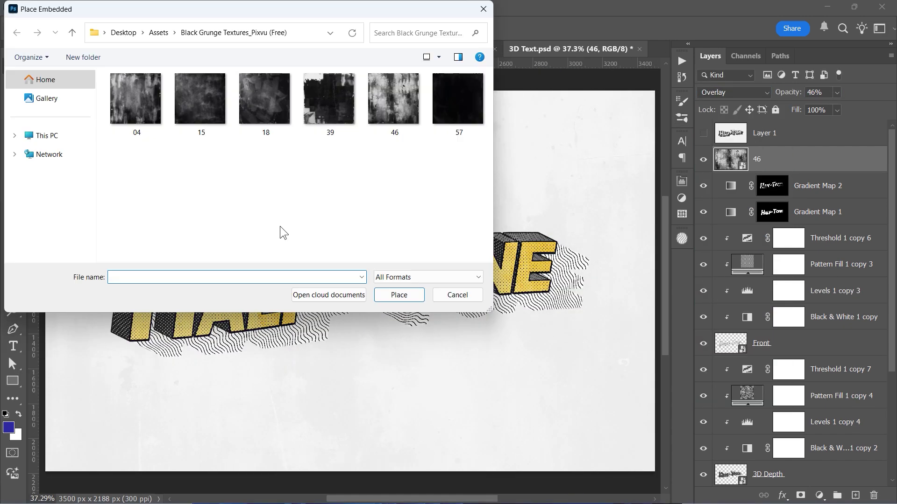
pyautogui.doubleClick(458, 96)
pyautogui.press('Return')
pyautogui.click(734, 92)
pyautogui.click(739, 362)
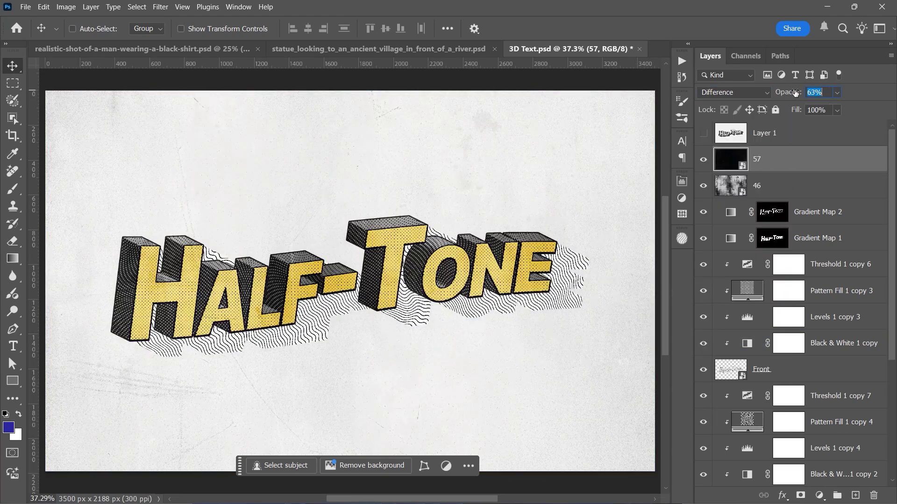
# Compare the result by toggling texture 46 and Layer 1, leaving Layer 1 visible
pyautogui.click(703, 185)
pyautogui.click(703, 185)
pyautogui.click(704, 134)
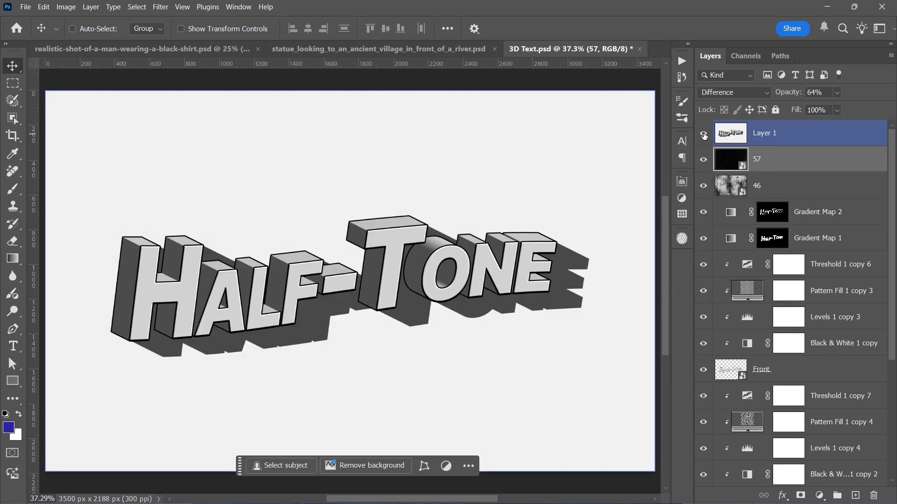
pyautogui.click(703, 135)
pyautogui.click(704, 135)
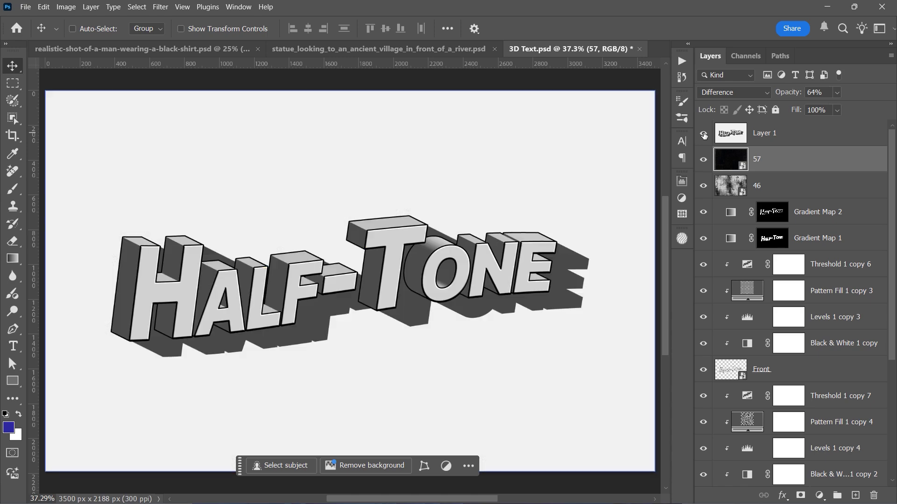